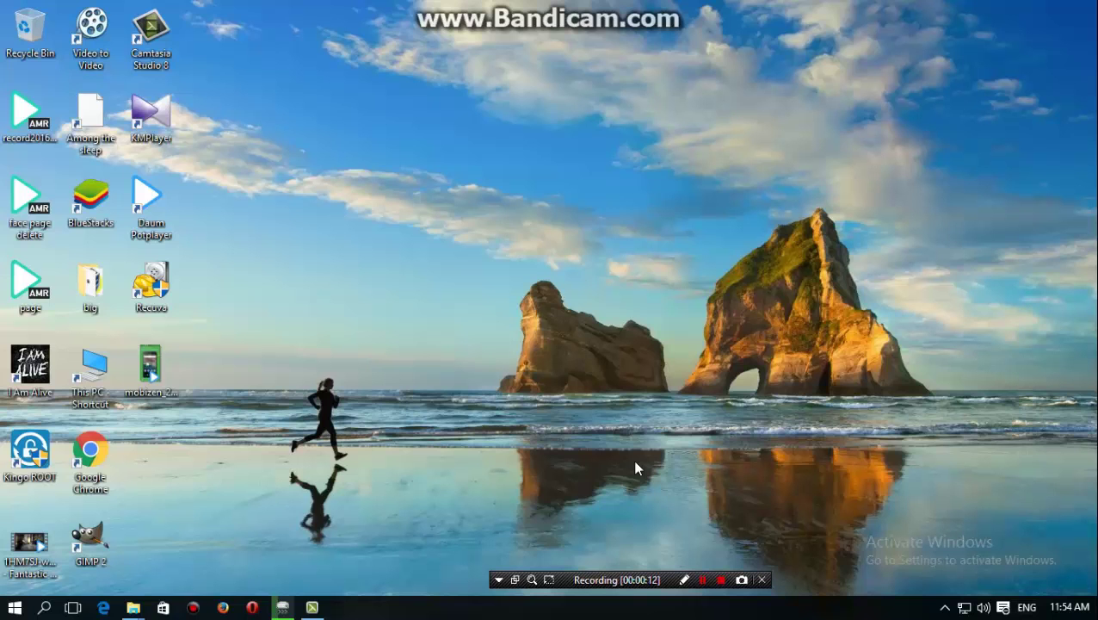
pyautogui.rightClick(524, 355)
pyautogui.click(544, 402)
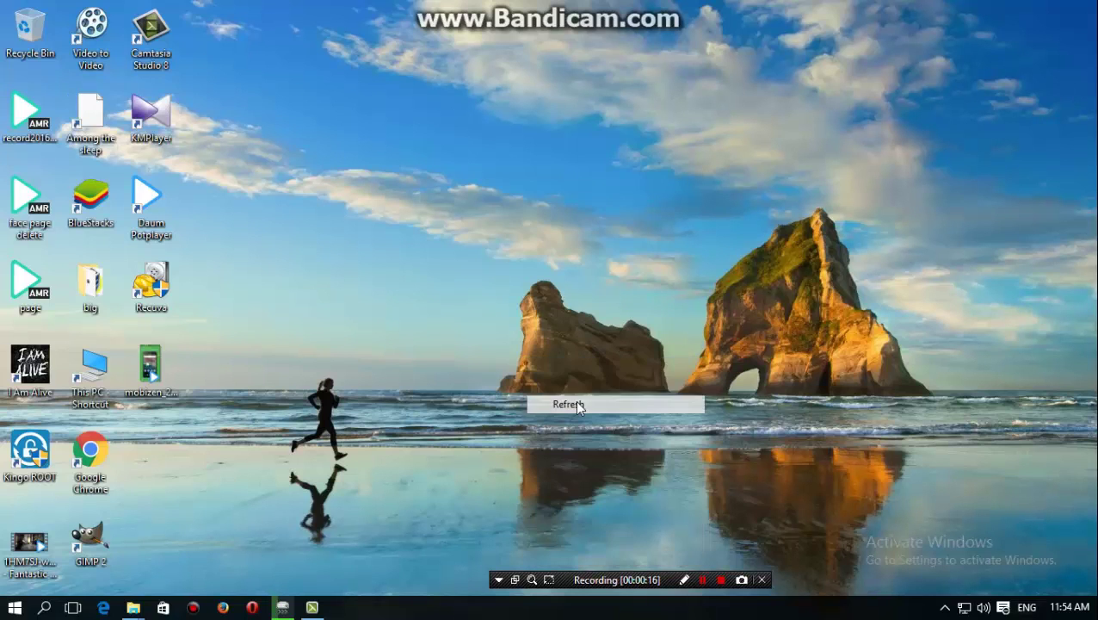
pyautogui.rightClick(488, 177)
pyautogui.click(545, 224)
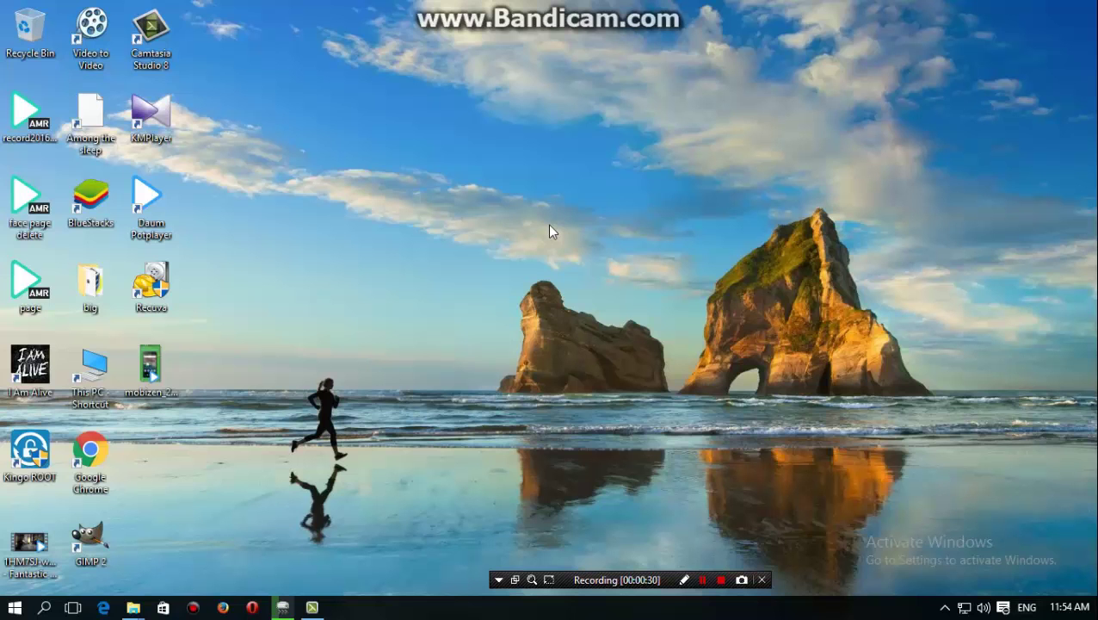
pyautogui.rightClick(549, 225)
pyautogui.click(606, 274)
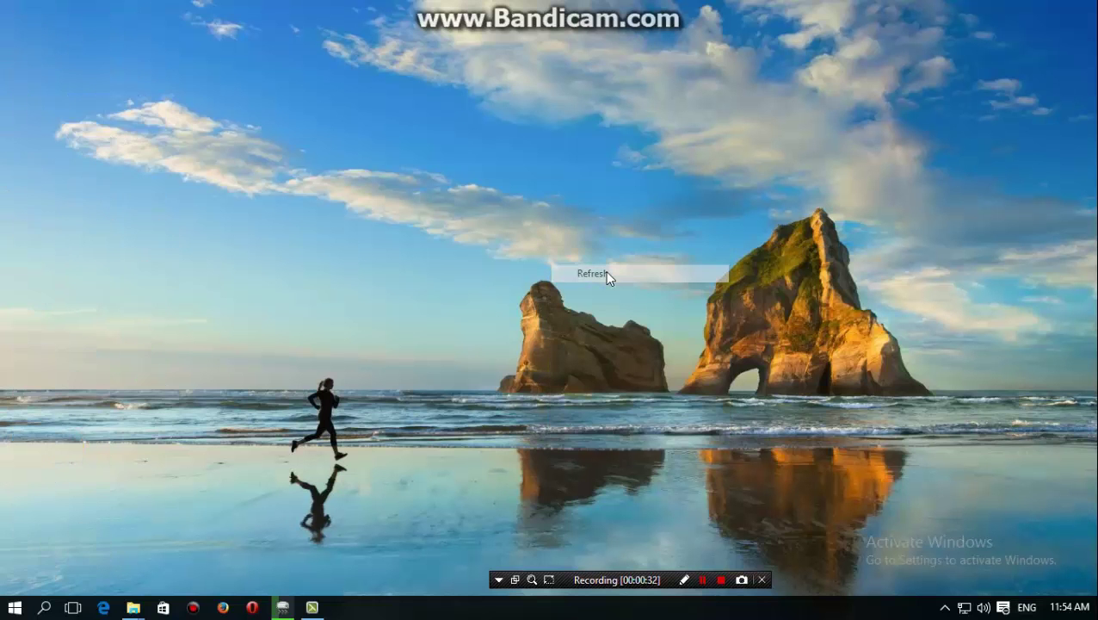
pyautogui.rightClick(410, 45)
pyautogui.click(472, 101)
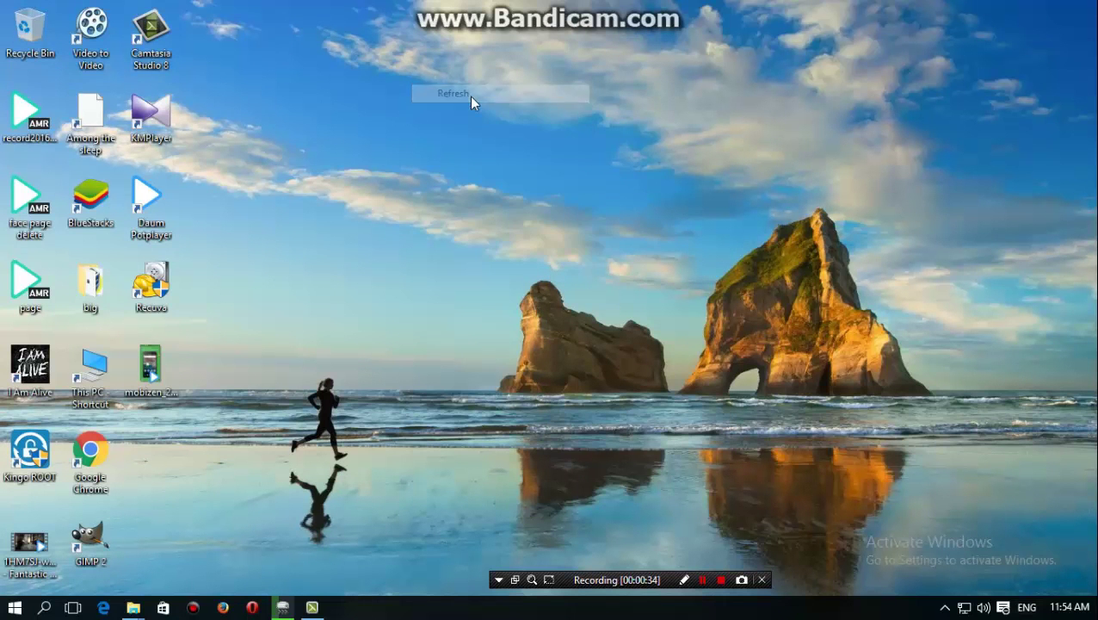
pyautogui.rightClick(469, 97)
pyautogui.click(517, 146)
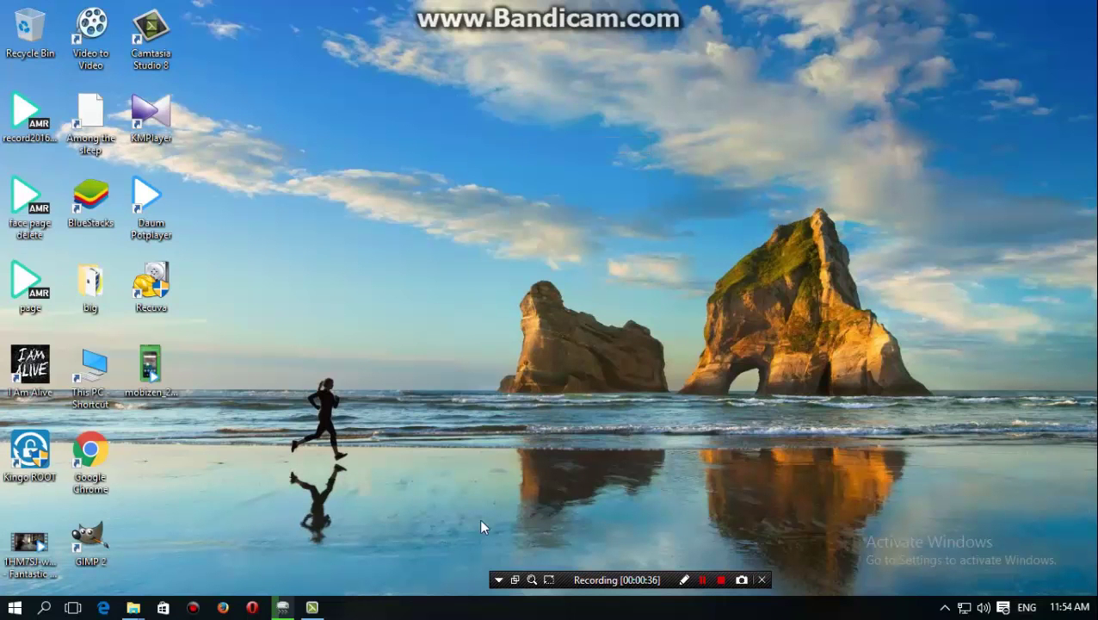
# - Switch to Camtasia Studio and import the "delete page" video from the Bandicam folder in Documents
pyautogui.click(312, 606)
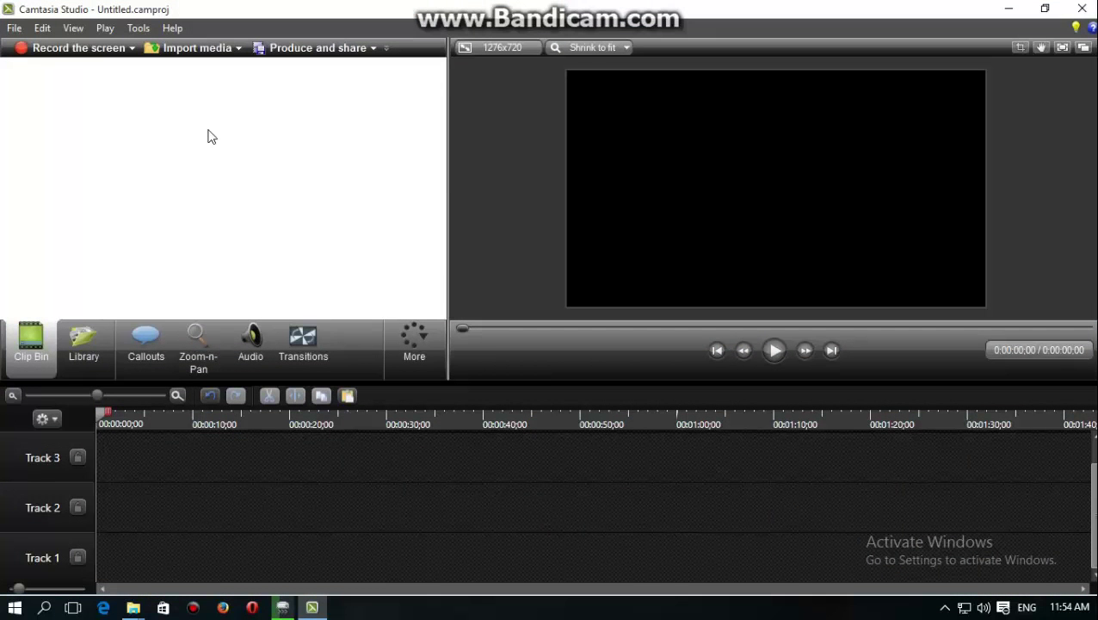
pyautogui.click(211, 51)
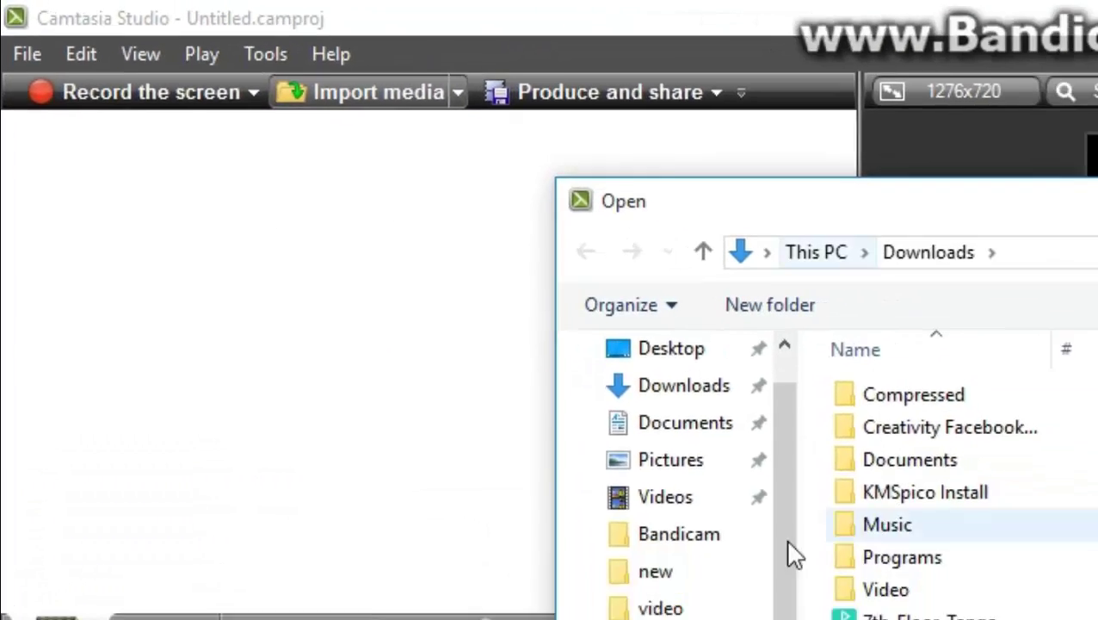
pyautogui.click(688, 436)
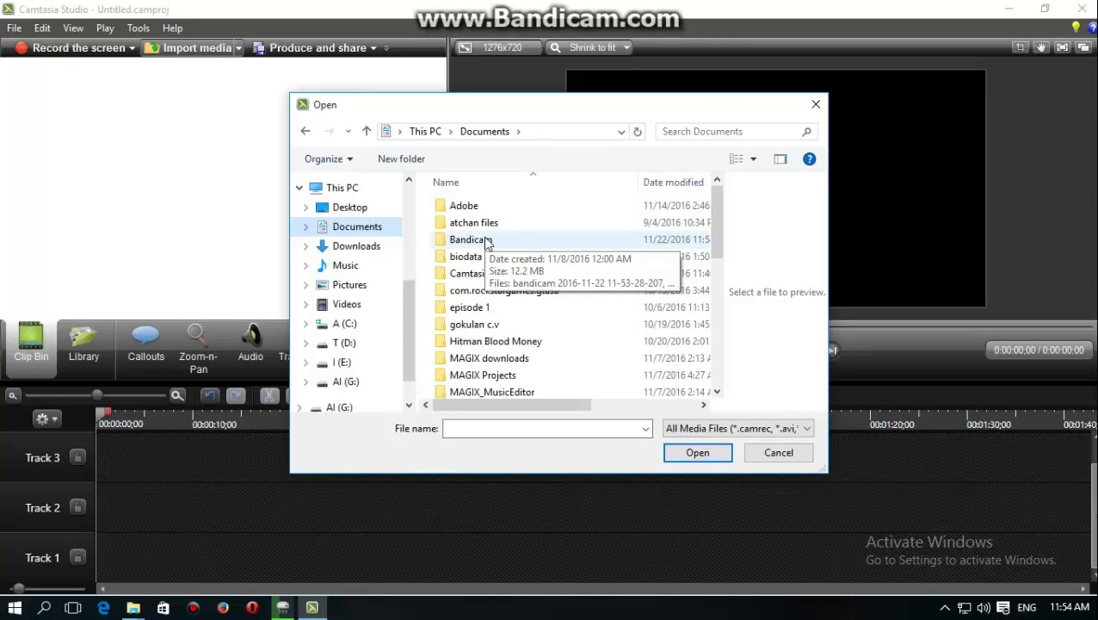
pyautogui.doubleClick(486, 241)
pyautogui.click(568, 327)
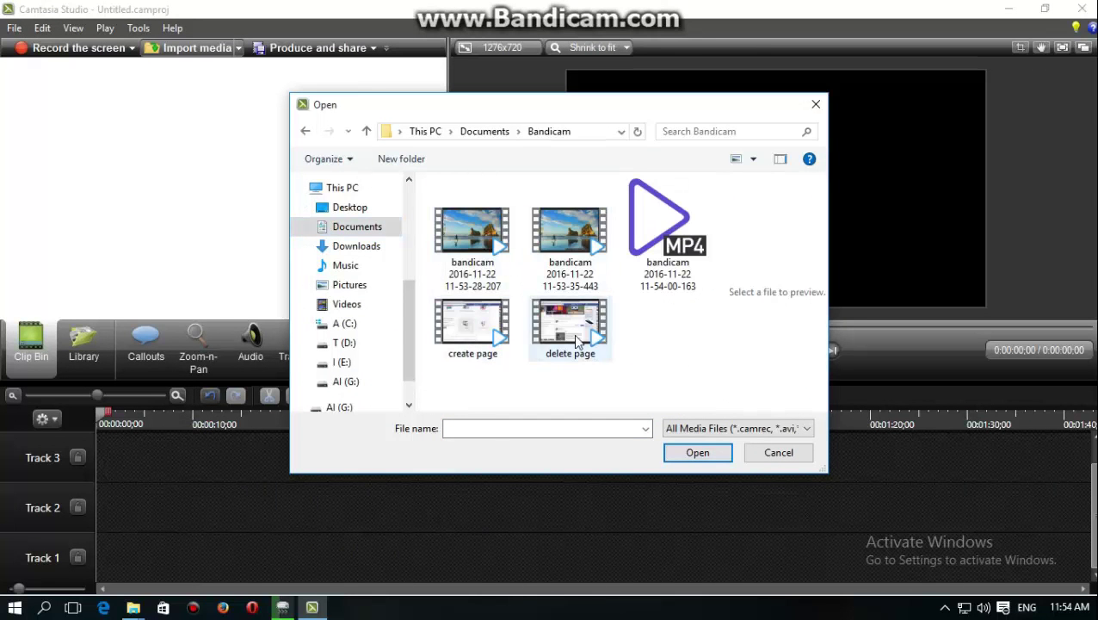
pyautogui.click(698, 452)
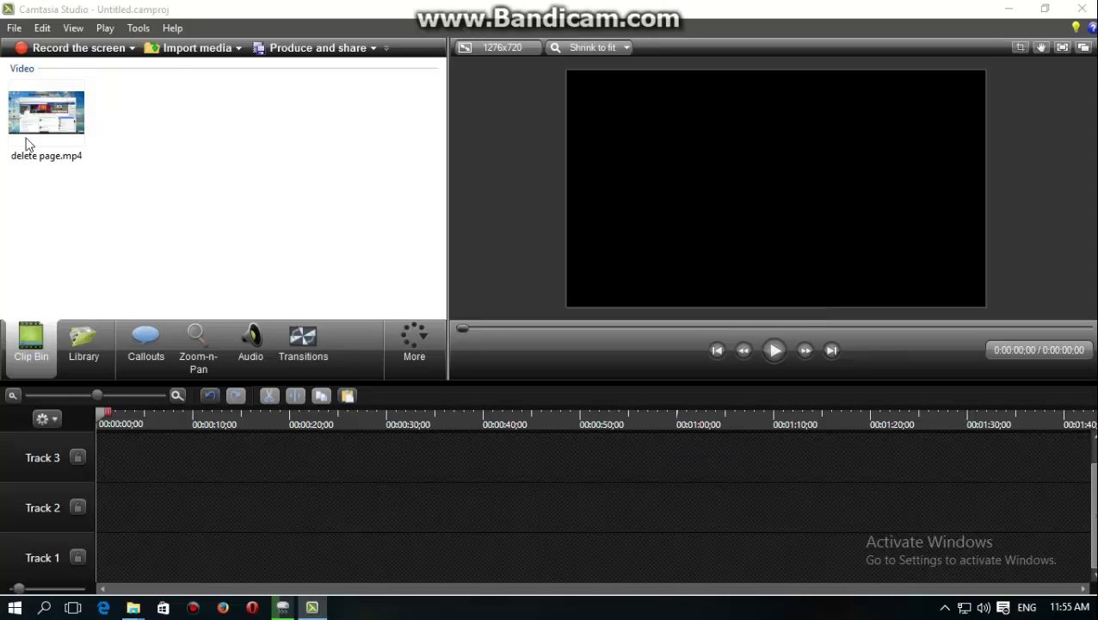
# - Import the "face page delete" audio file from the VideoOutput folder in Documents
pyautogui.click(172, 48)
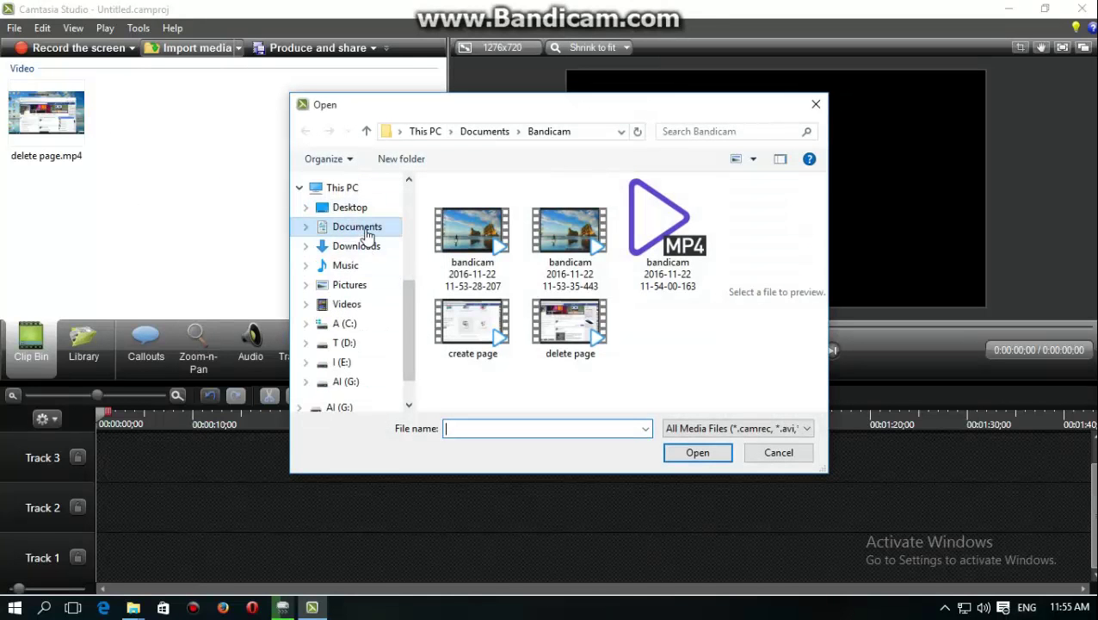
pyautogui.click(367, 233)
pyautogui.scroll(-5, 480, 312)
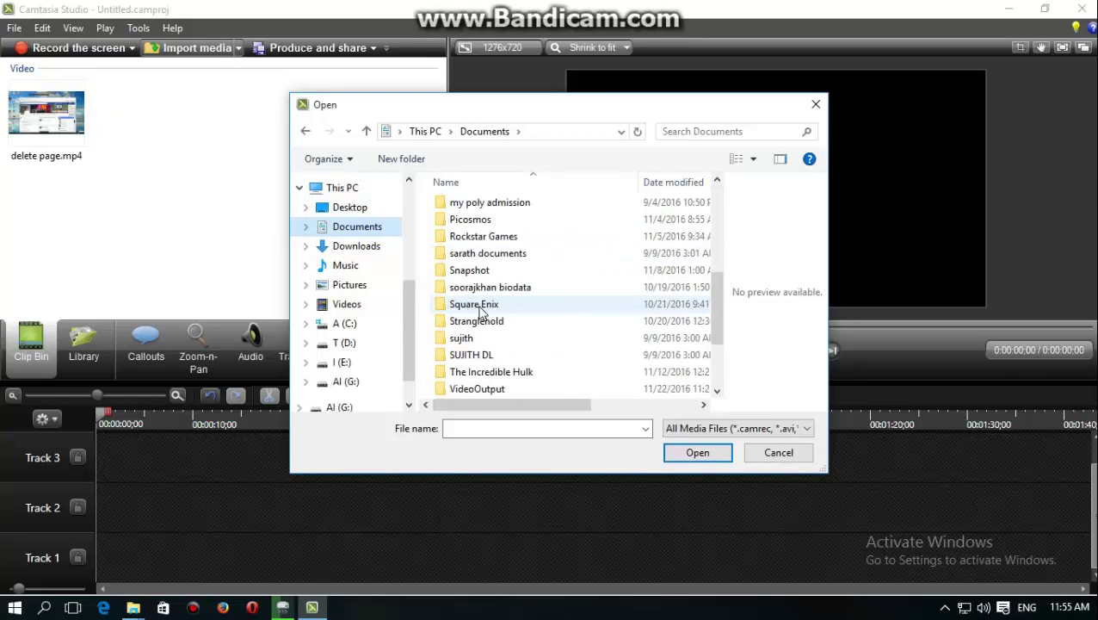
pyautogui.scroll(-1, 480, 312)
pyautogui.doubleClick(490, 345)
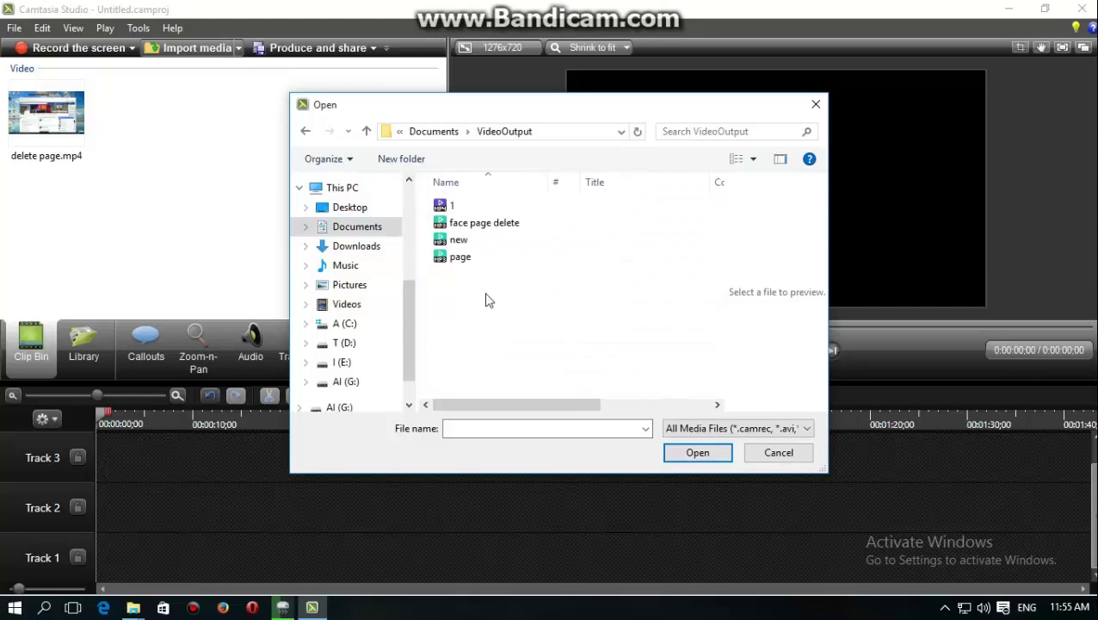
pyautogui.click(484, 225)
pyautogui.click(693, 452)
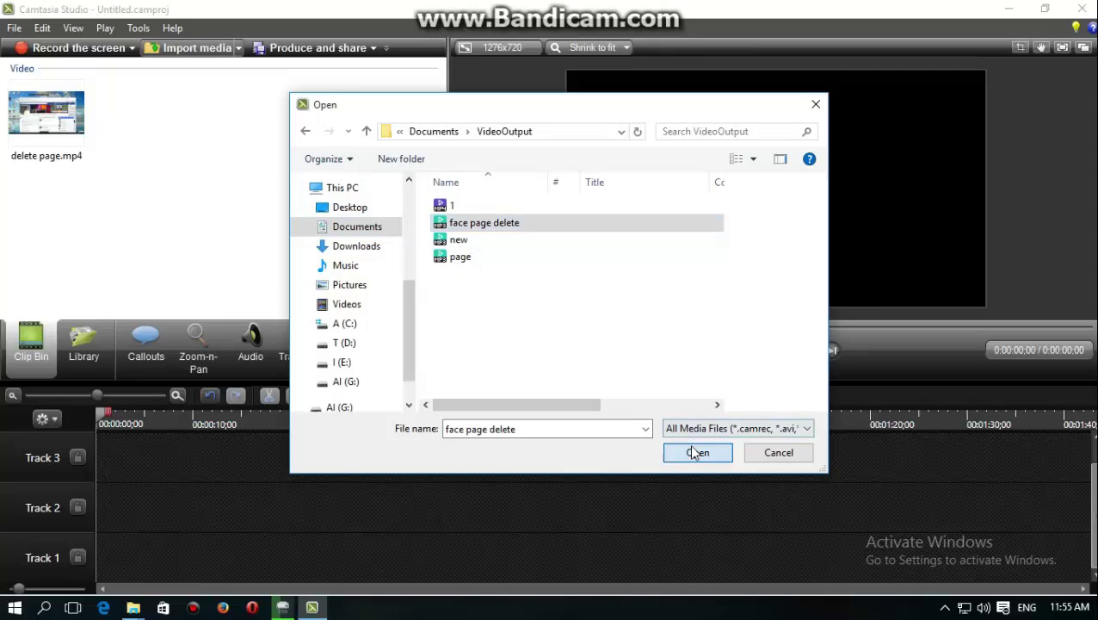
# - Import the Splashing_Around music file from the Downloads folder
pyautogui.click(196, 52)
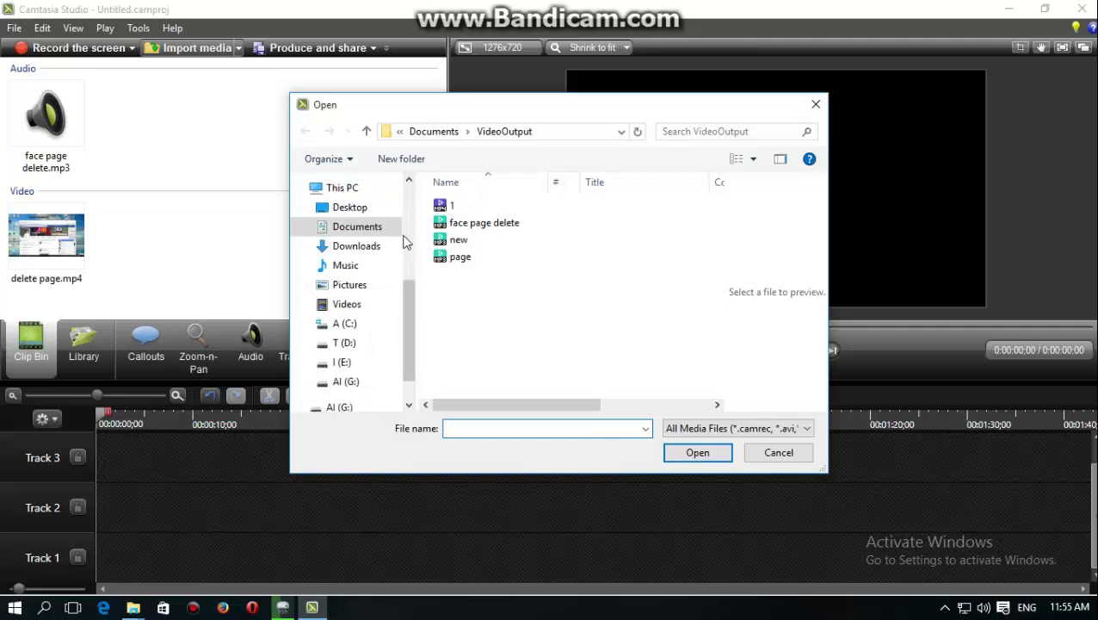
pyautogui.click(360, 227)
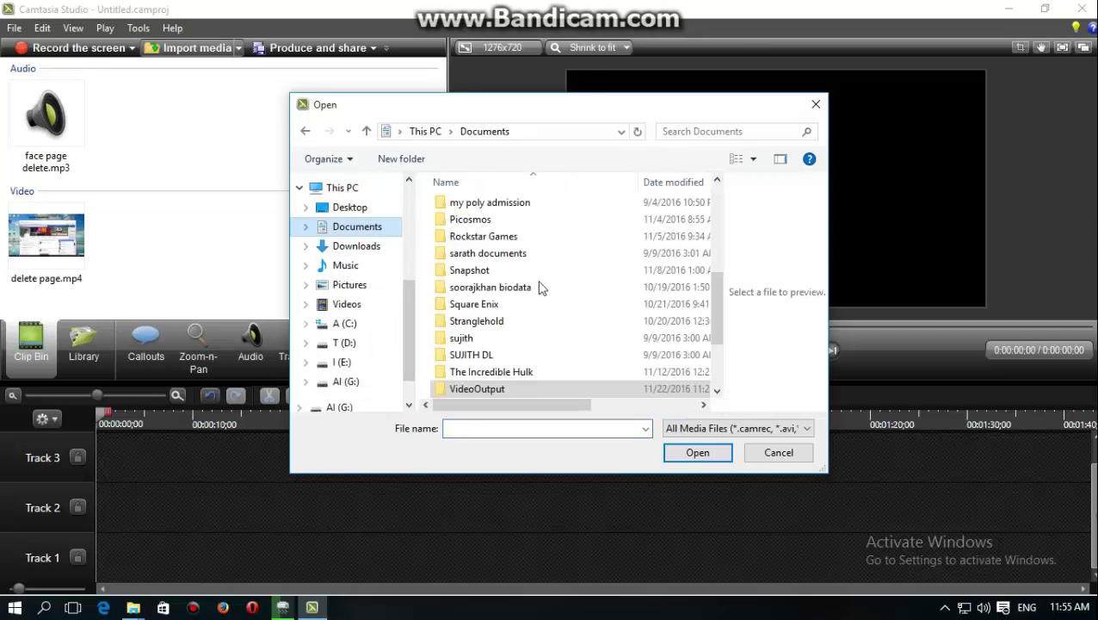
pyautogui.click(359, 247)
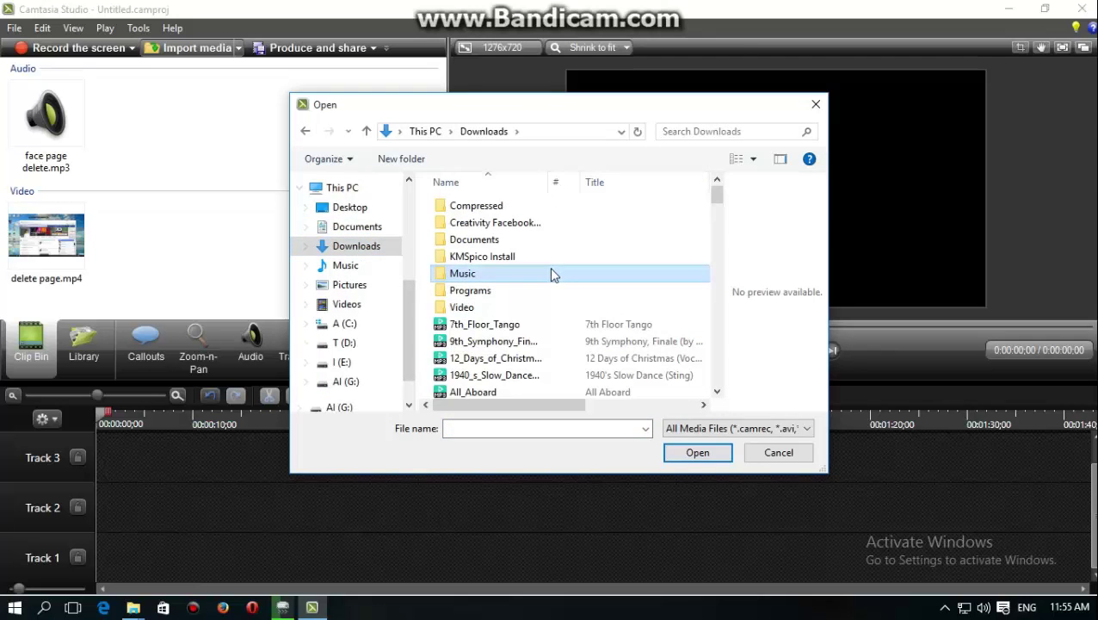
pyautogui.write('spl')
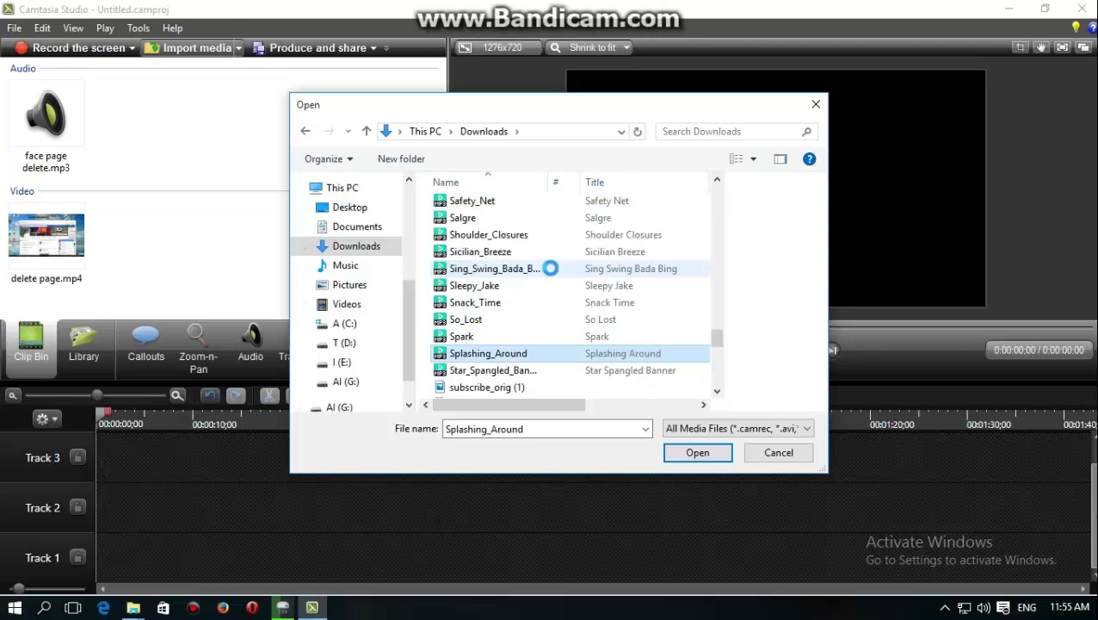
pyautogui.press('Return')
# - Place delete page.mp4 on Track 1 at the very start of the timeline
pyautogui.moveTo(201, 298); pyautogui.dragTo(52, 232)
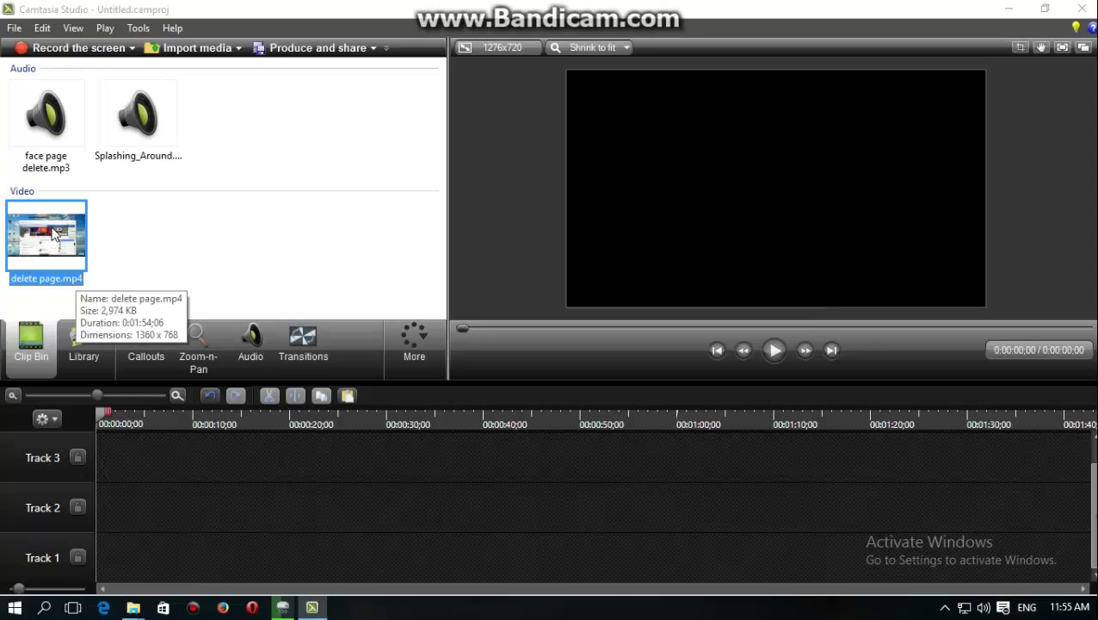
pyautogui.moveTo(53, 233); pyautogui.dragTo(101, 551)
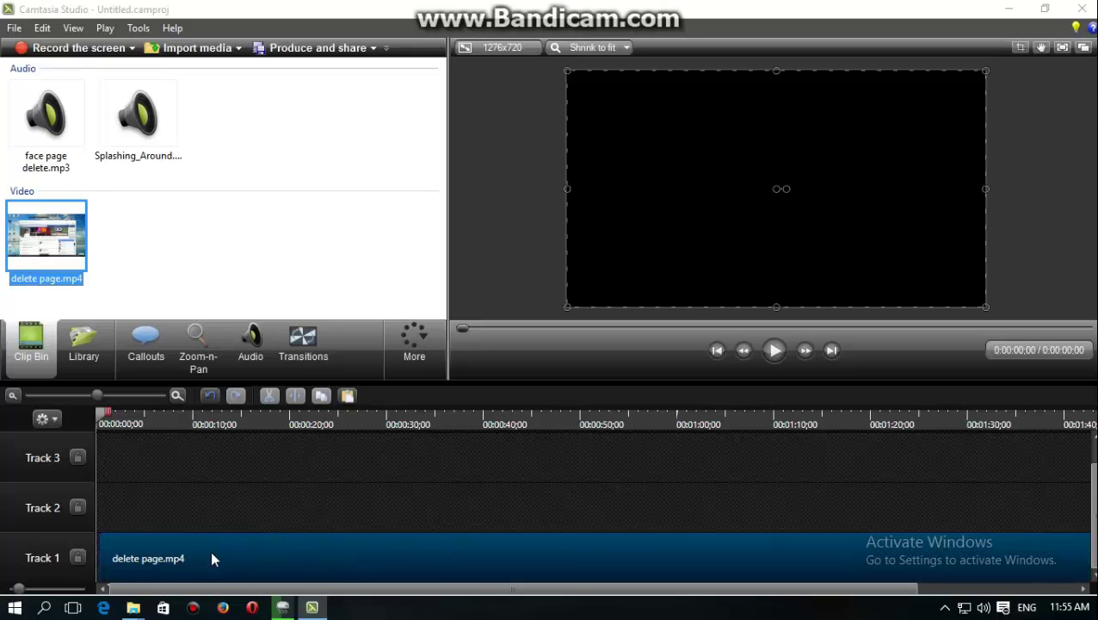
pyautogui.click(210, 550)
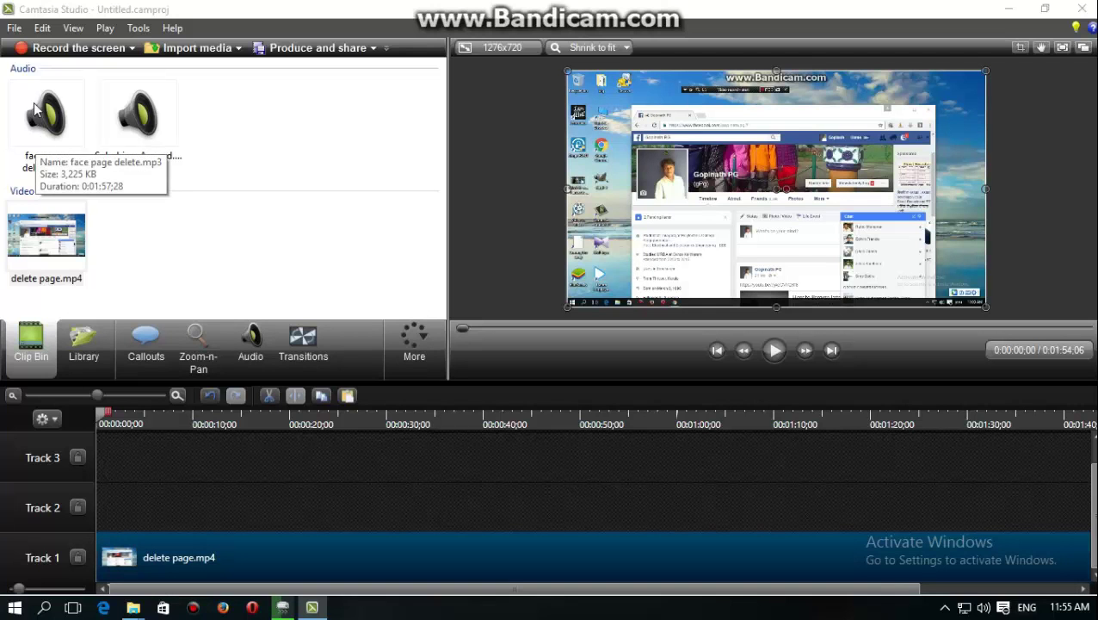
# - Place face page delete.mp3 on Track 2 and Splashing_Around.mp3 on Track 3, both starting at the beginning of the timeline
pyautogui.moveTo(36, 106); pyautogui.dragTo(100, 507)
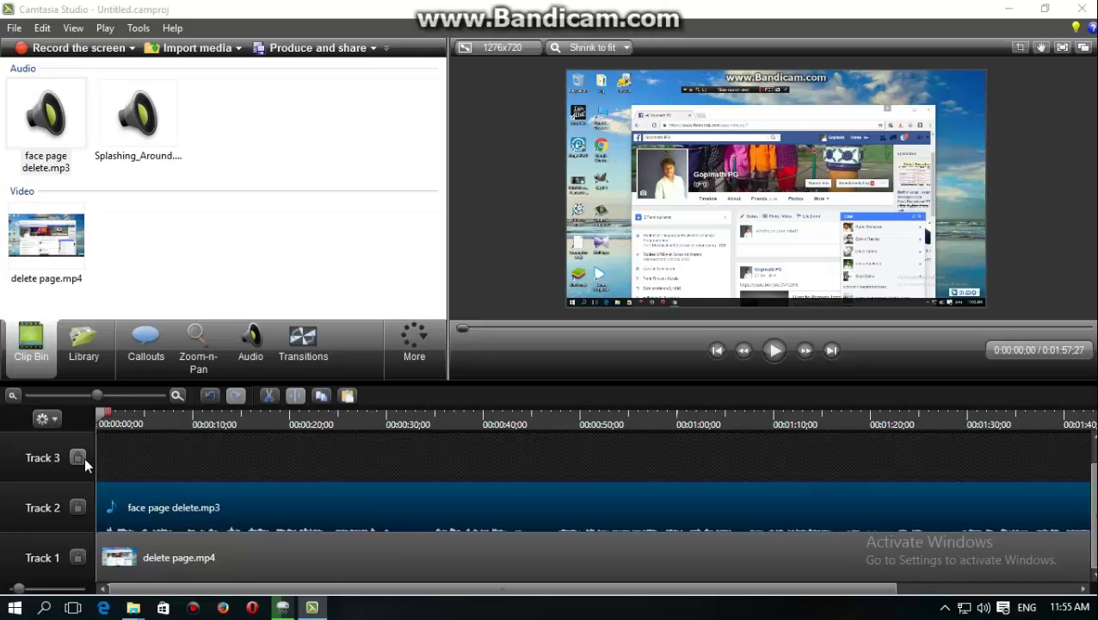
pyautogui.scroll(1, 1064, 520)
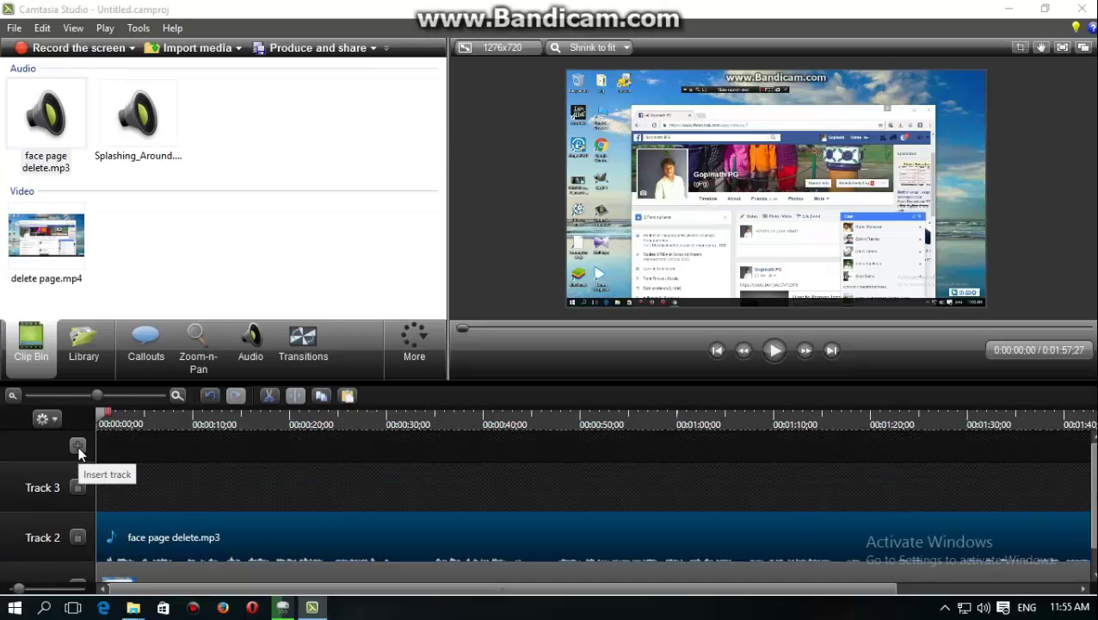
pyautogui.scroll(-1, 79, 454)
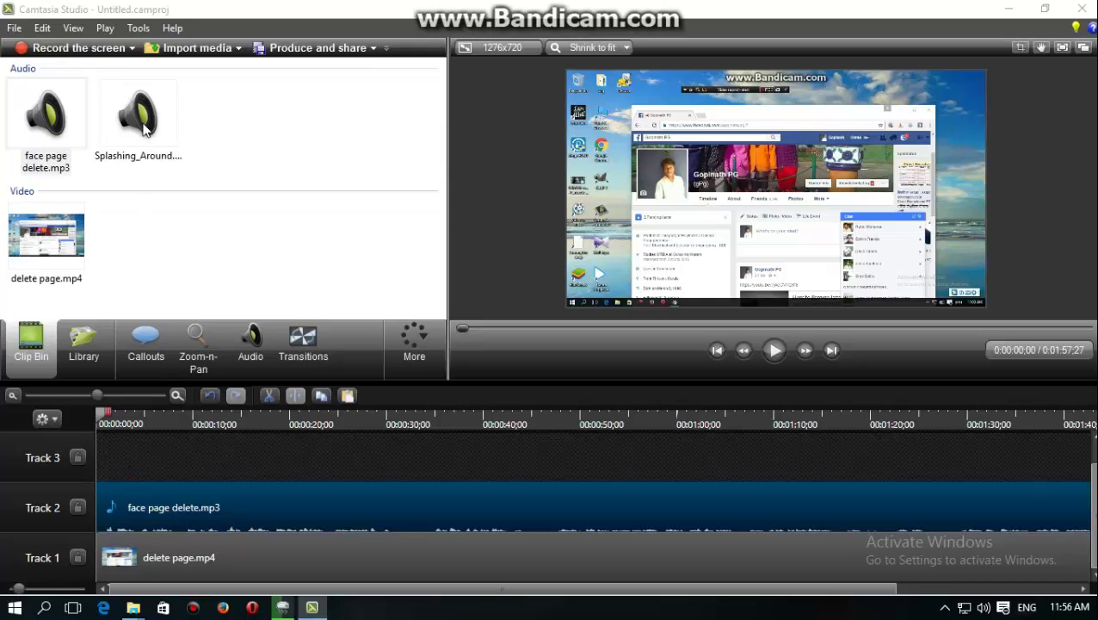
pyautogui.moveTo(143, 131); pyautogui.dragTo(161, 458)
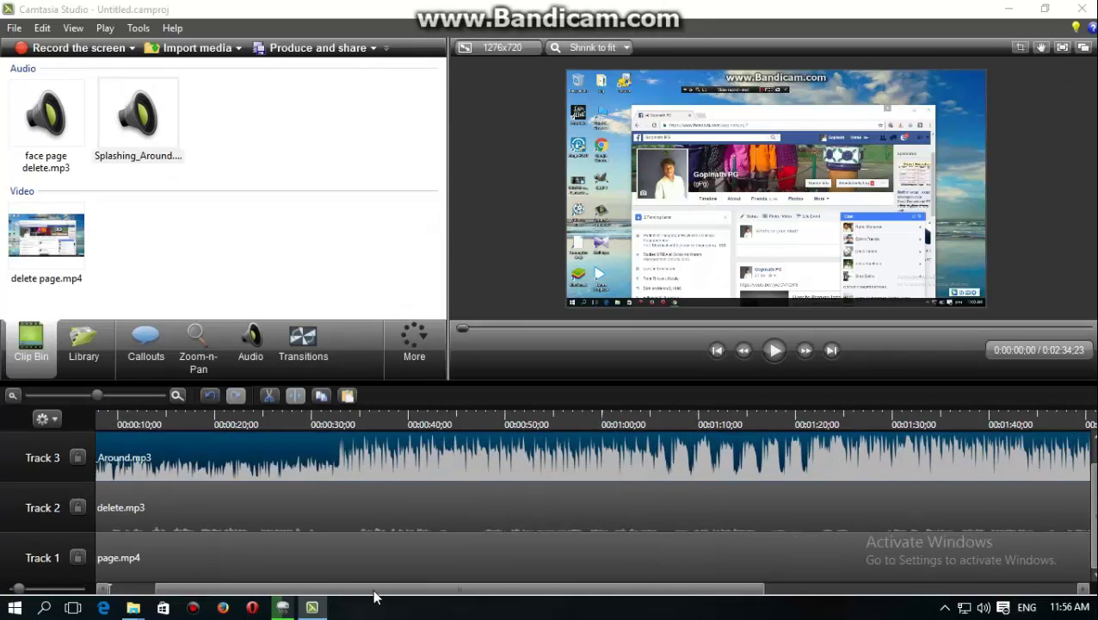
pyautogui.click(203, 512)
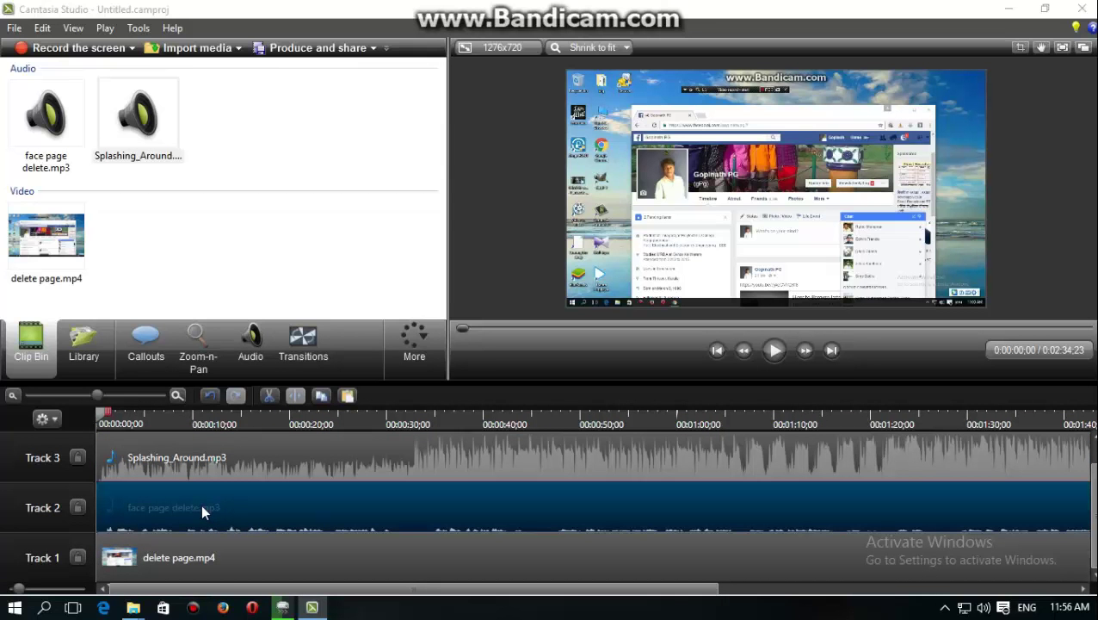
# - Enable volume leveling with low volume variation for the delete page.mp4 clip on Track 1
pyautogui.click(211, 573)
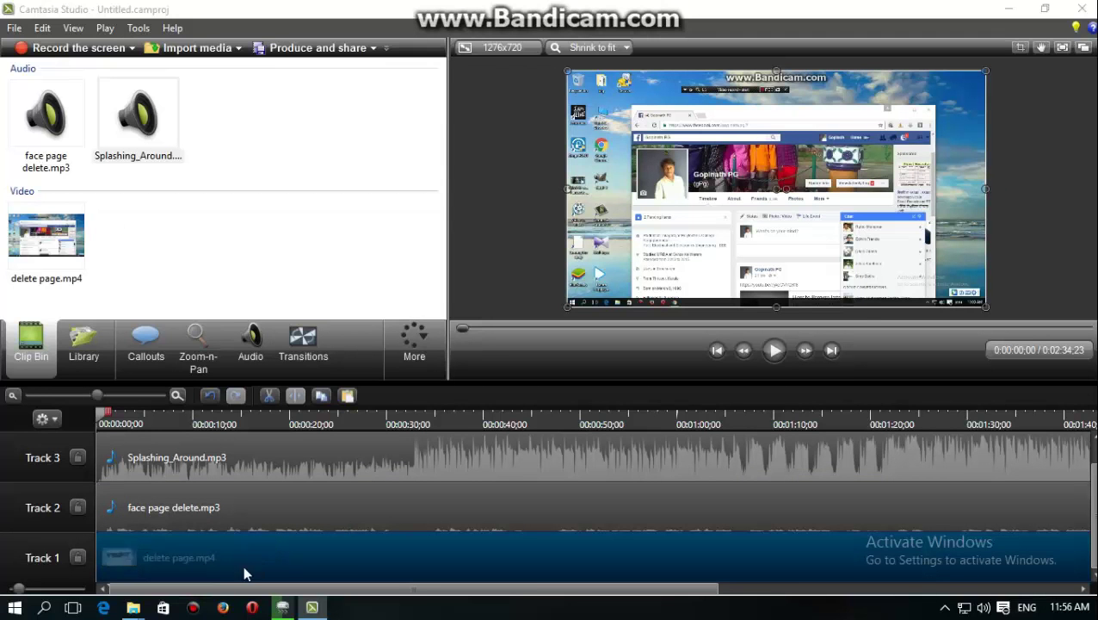
pyautogui.click(249, 344)
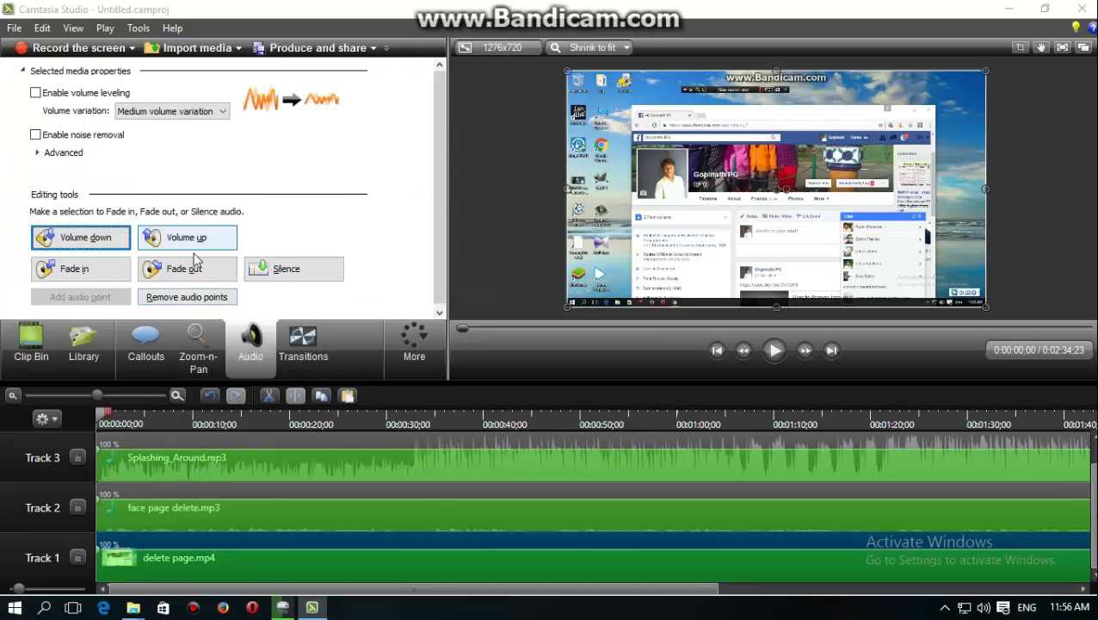
pyautogui.click(35, 93)
pyautogui.click(160, 113)
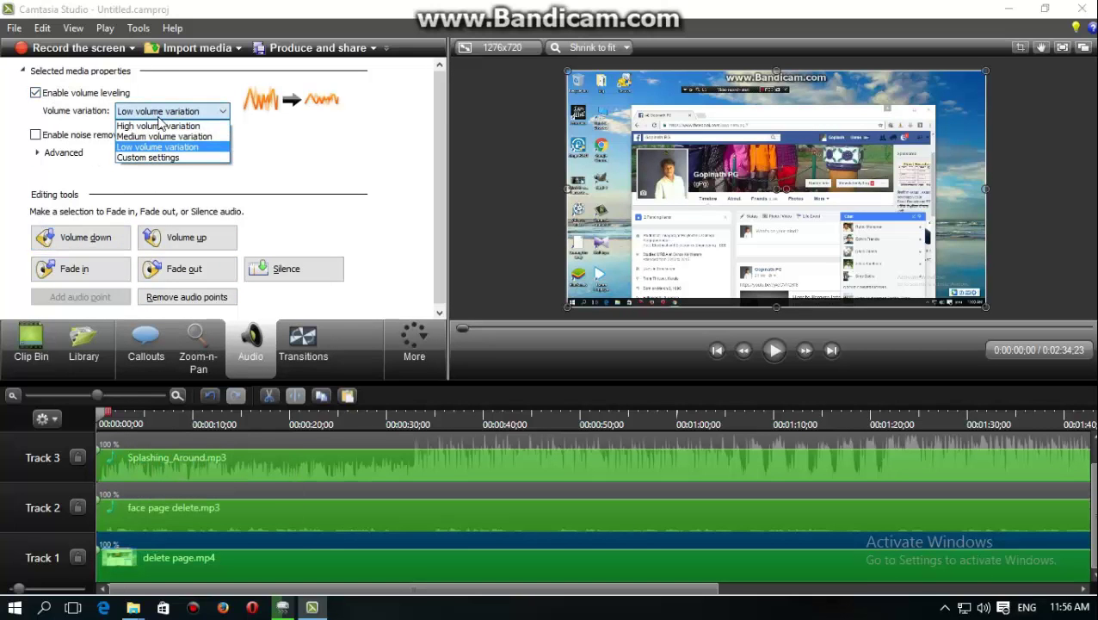
pyautogui.click(303, 156)
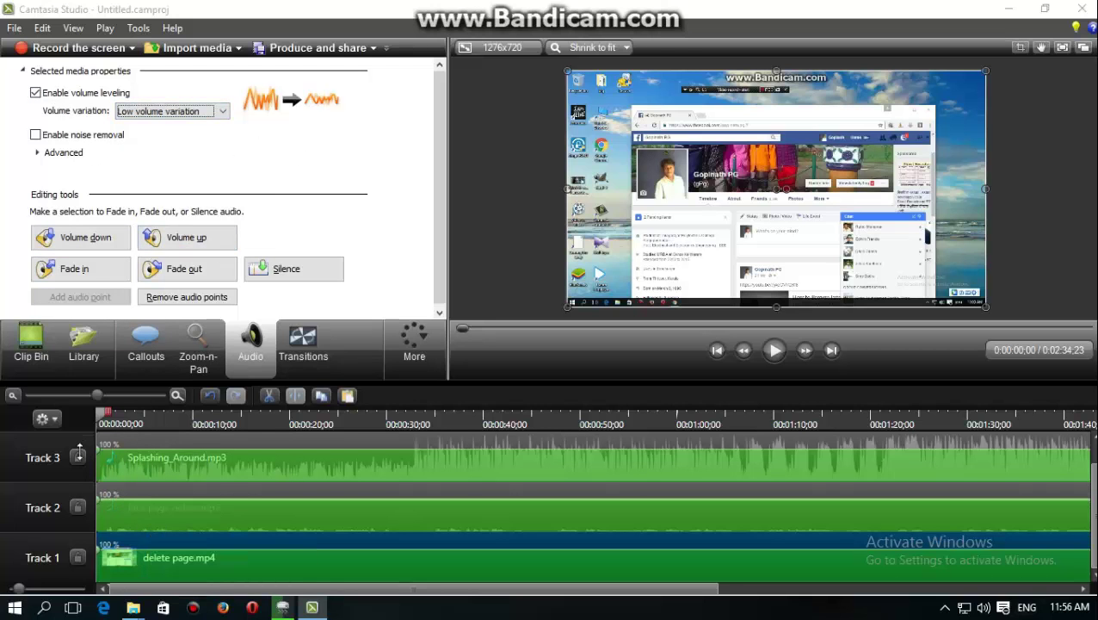
pyautogui.click(79, 465)
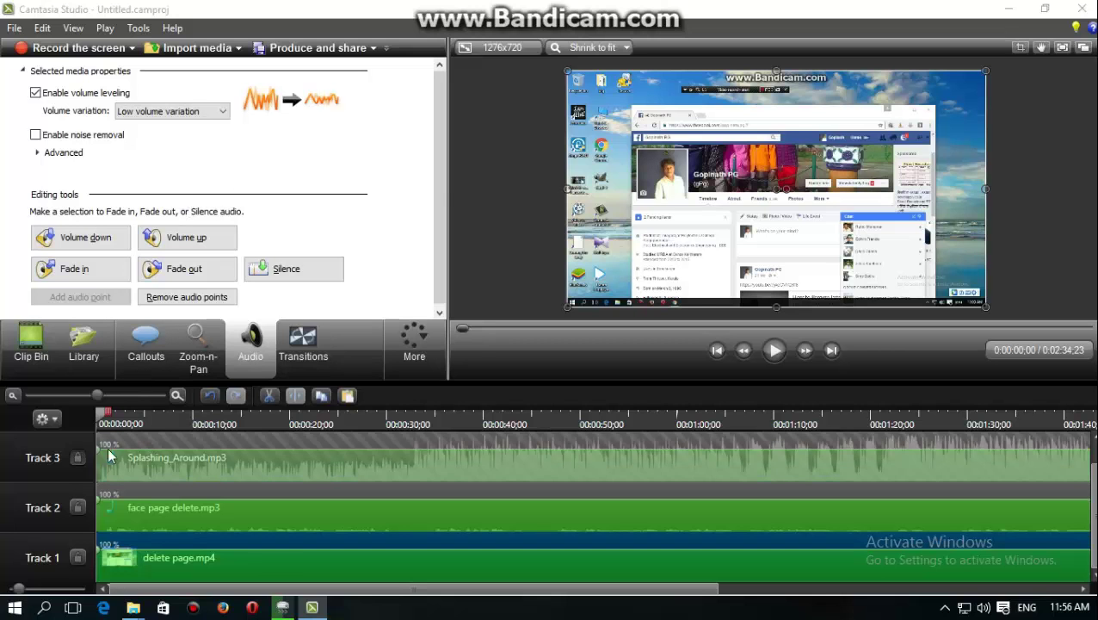
pyautogui.click(79, 466)
pyautogui.click(78, 556)
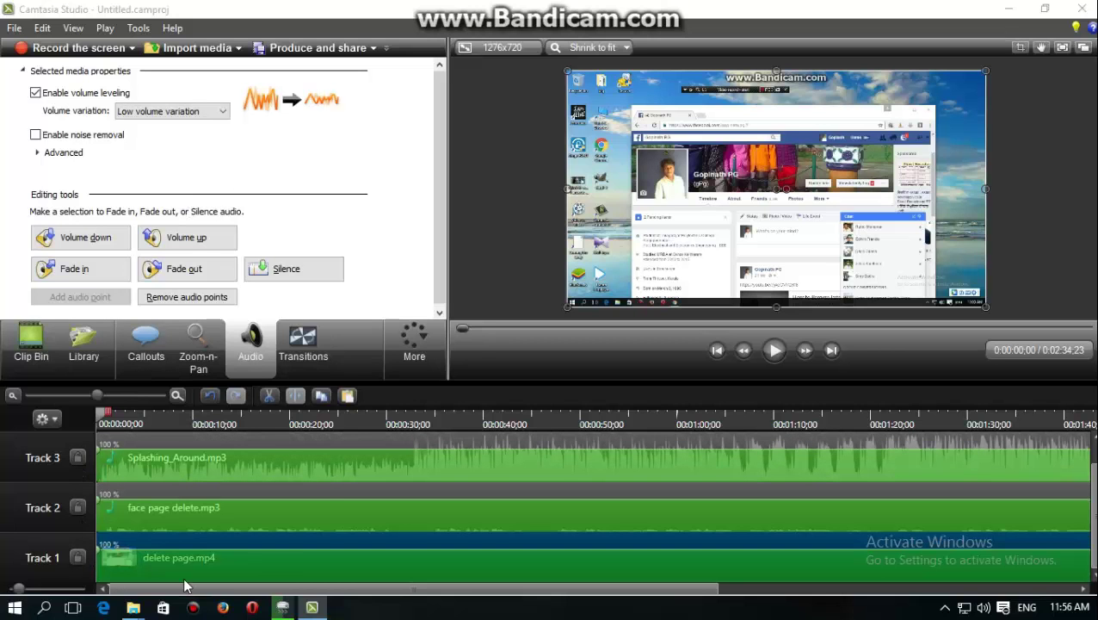
# - Select the face page delete.mp3 clip, lock Track 3 and play the timeline preview from the start
pyautogui.click(157, 503)
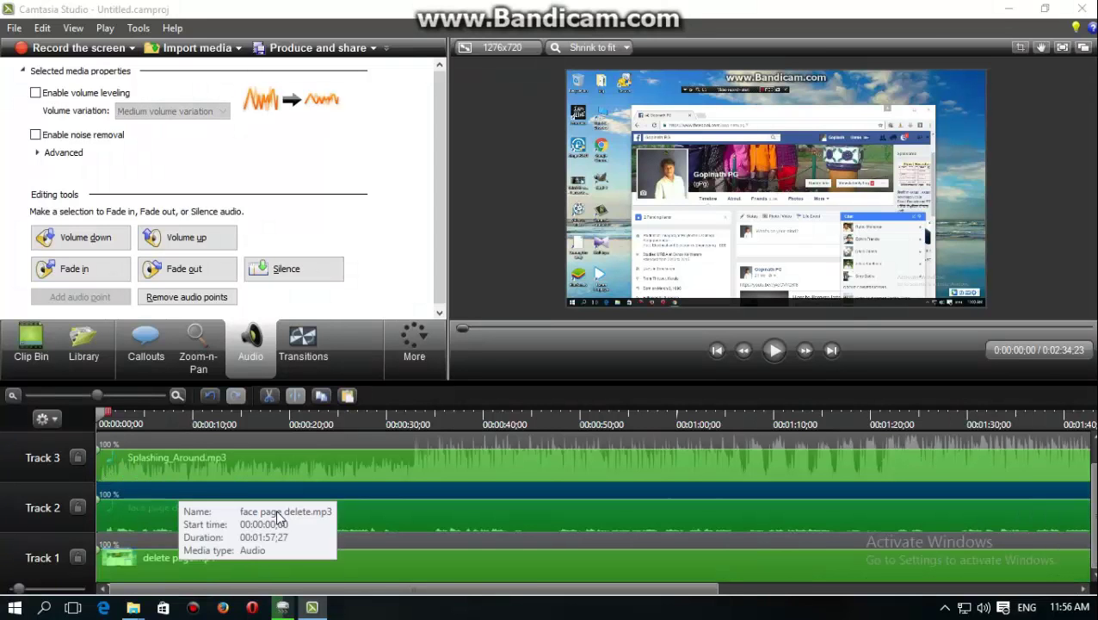
pyautogui.click(77, 458)
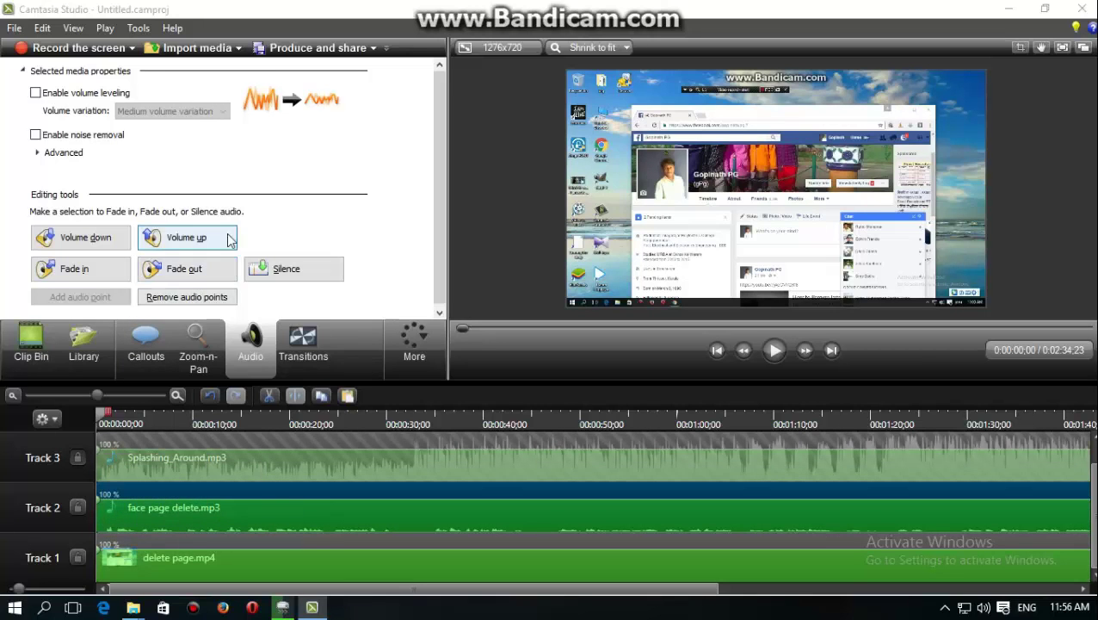
pyautogui.click(770, 352)
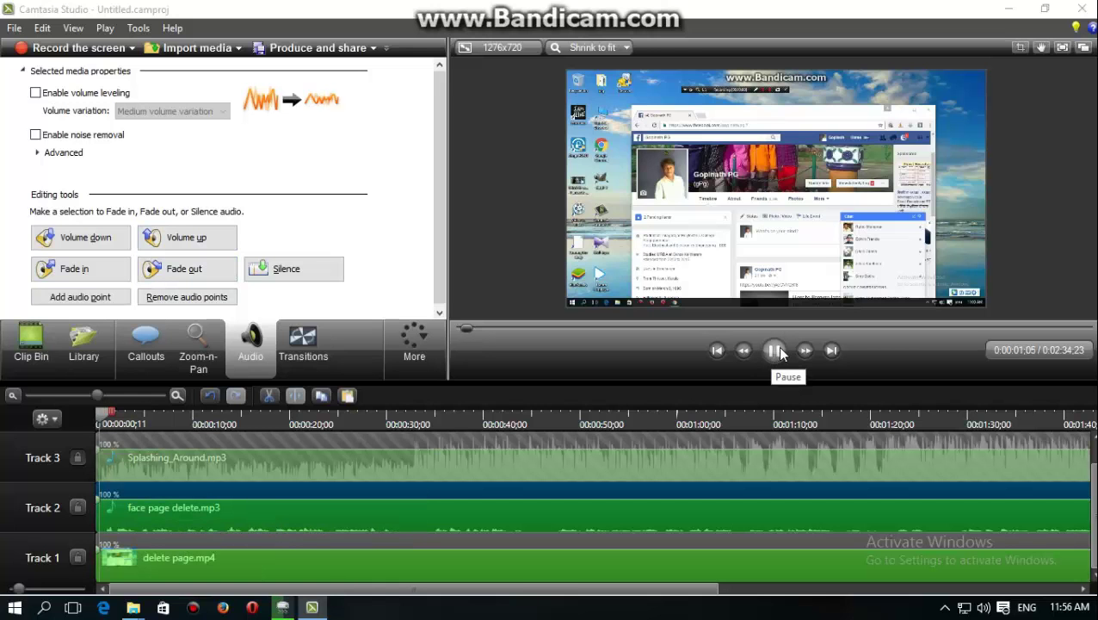
# - Pause the preview and apply volume leveling with high volume variation plus noise removal to the face page delete.mp3 clip
pyautogui.click(778, 351)
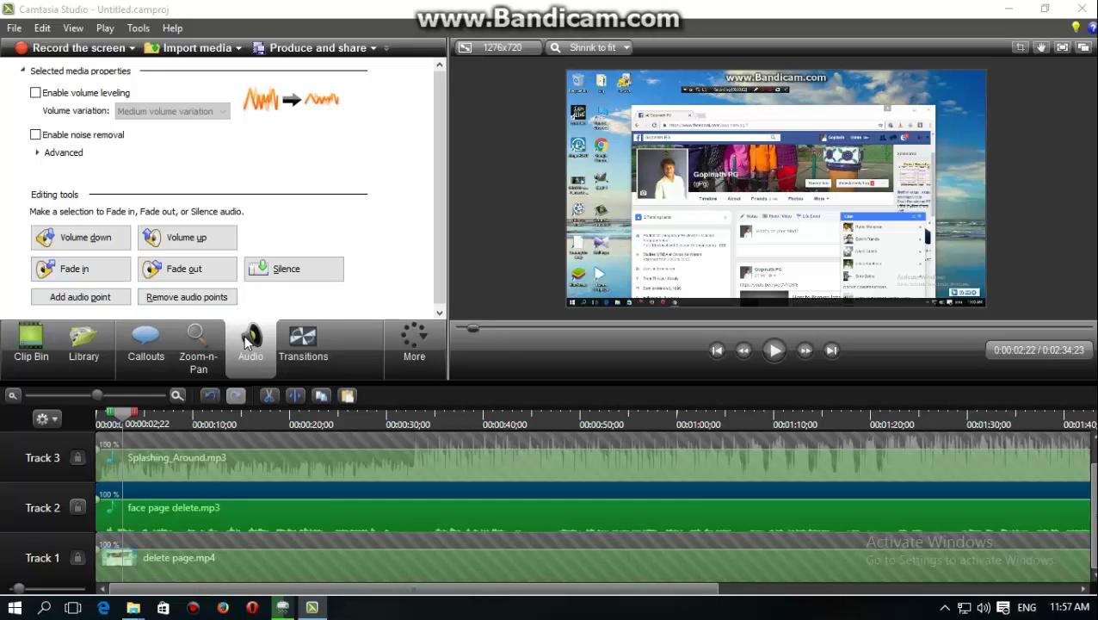
pyautogui.click(59, 94)
pyautogui.click(189, 111)
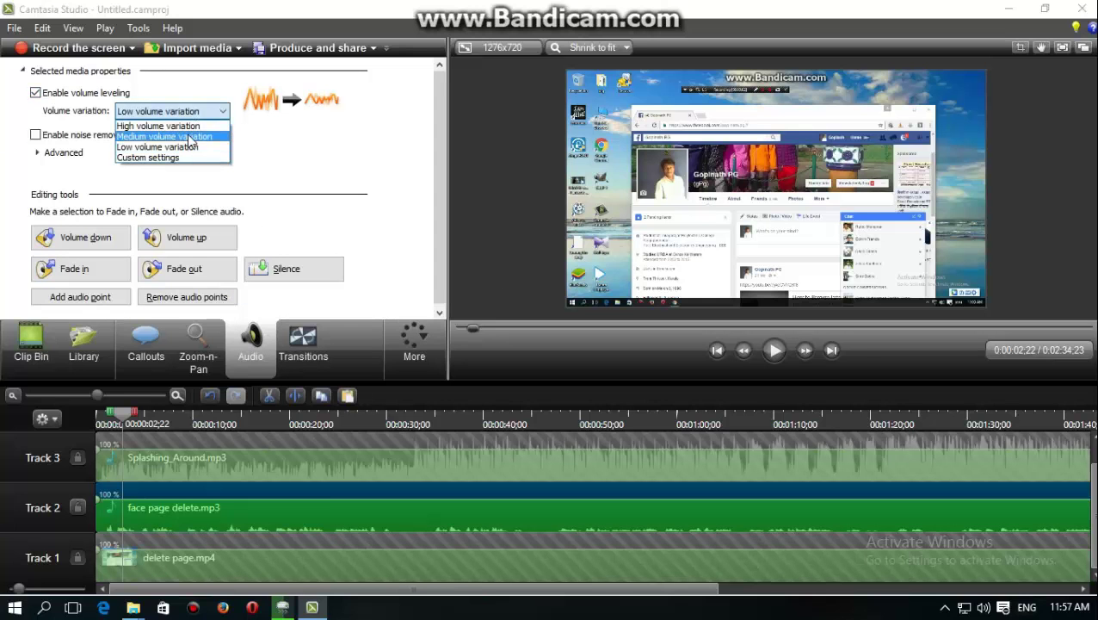
pyautogui.click(155, 129)
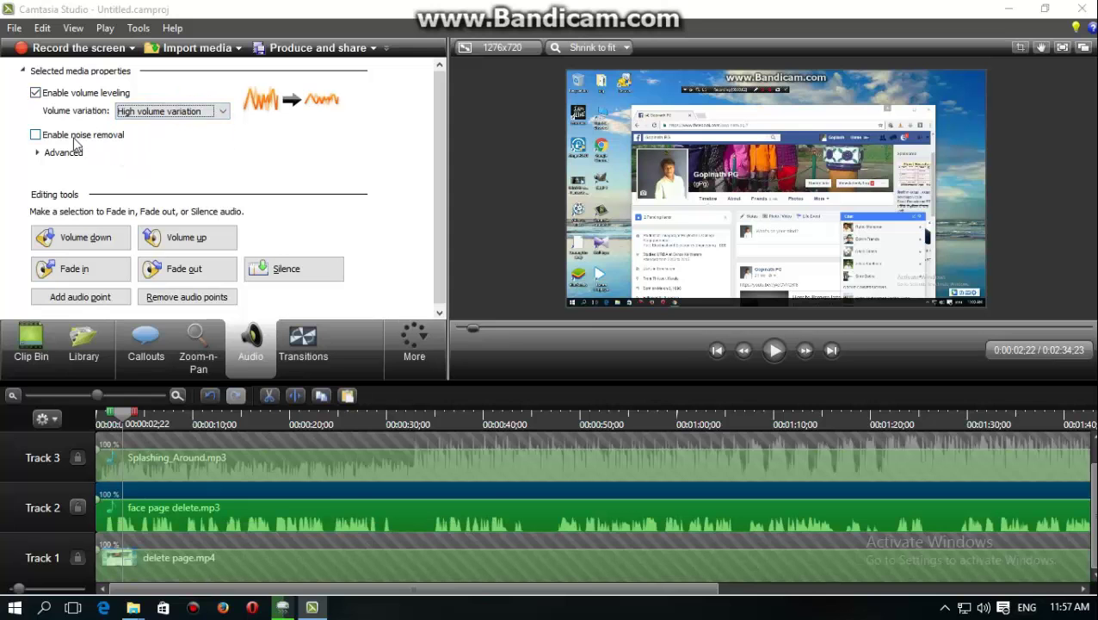
pyautogui.click(74, 140)
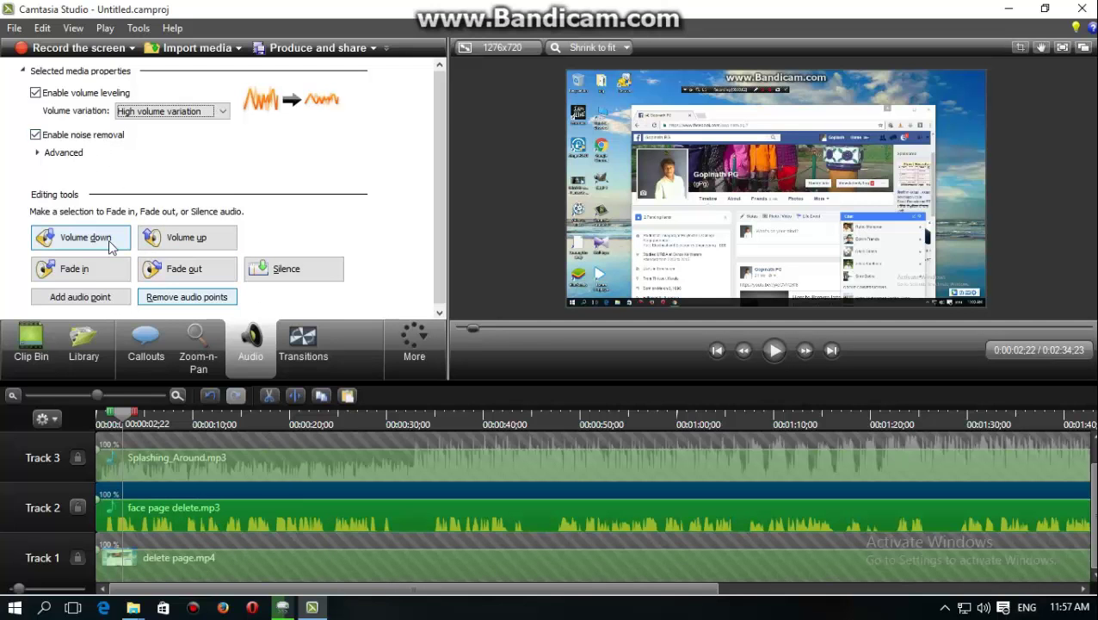
# - Raise the volume of the face page delete.mp3 clip and briefly preview the result
pyautogui.click(179, 243)
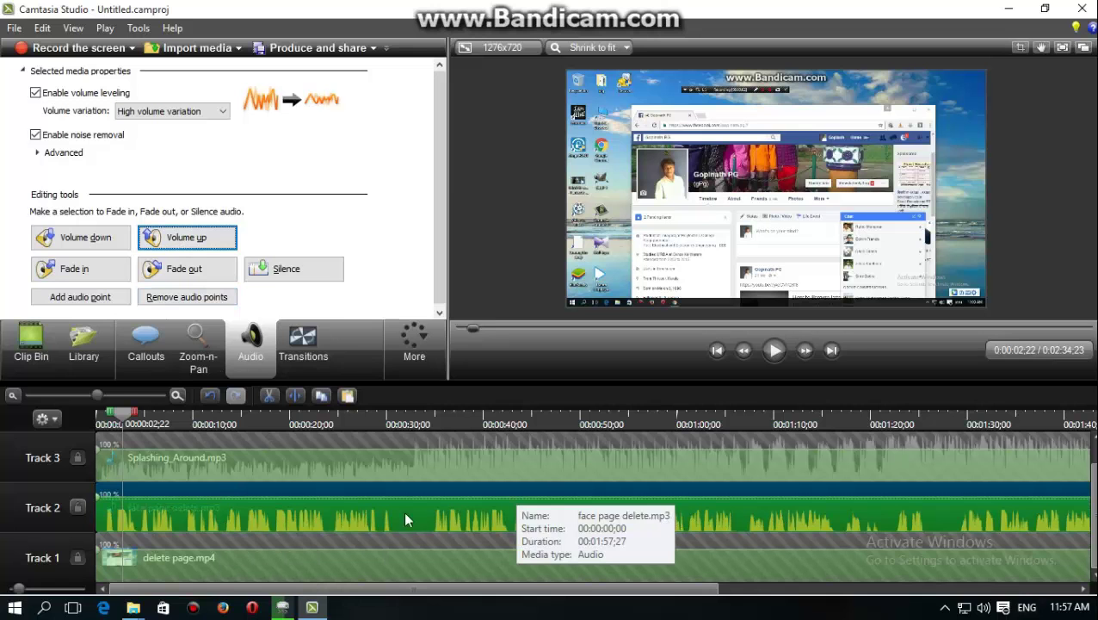
pyautogui.click(779, 349)
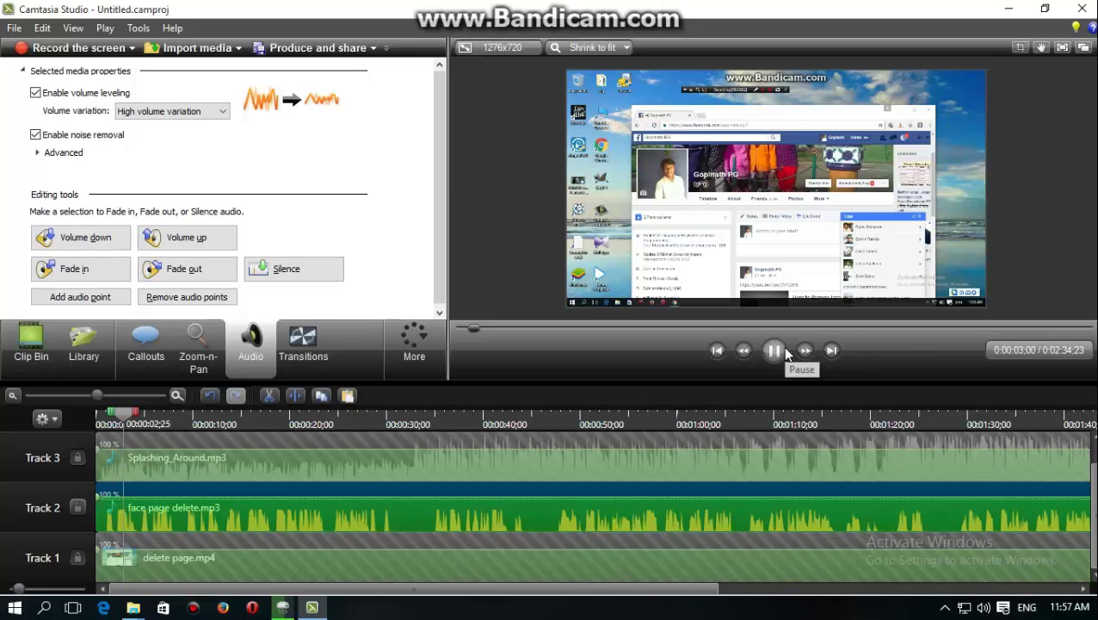
pyautogui.click(787, 350)
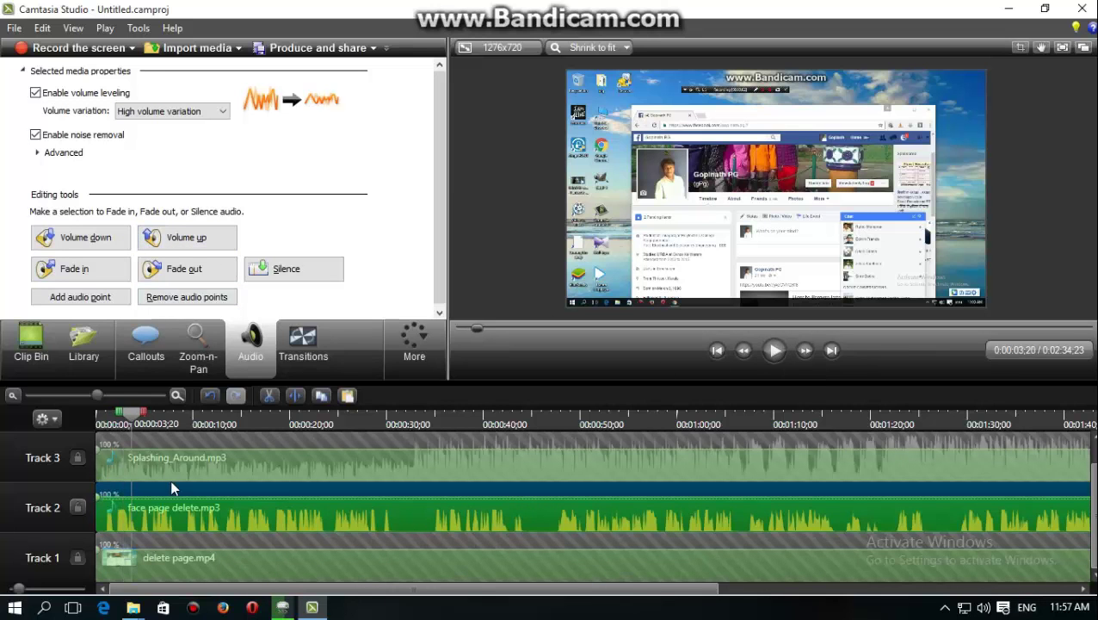
# - Lock Track 2, unlock Track 3 and enable volume leveling with low volume variation for the Splashing_Around.mp3 clip
pyautogui.click(76, 510)
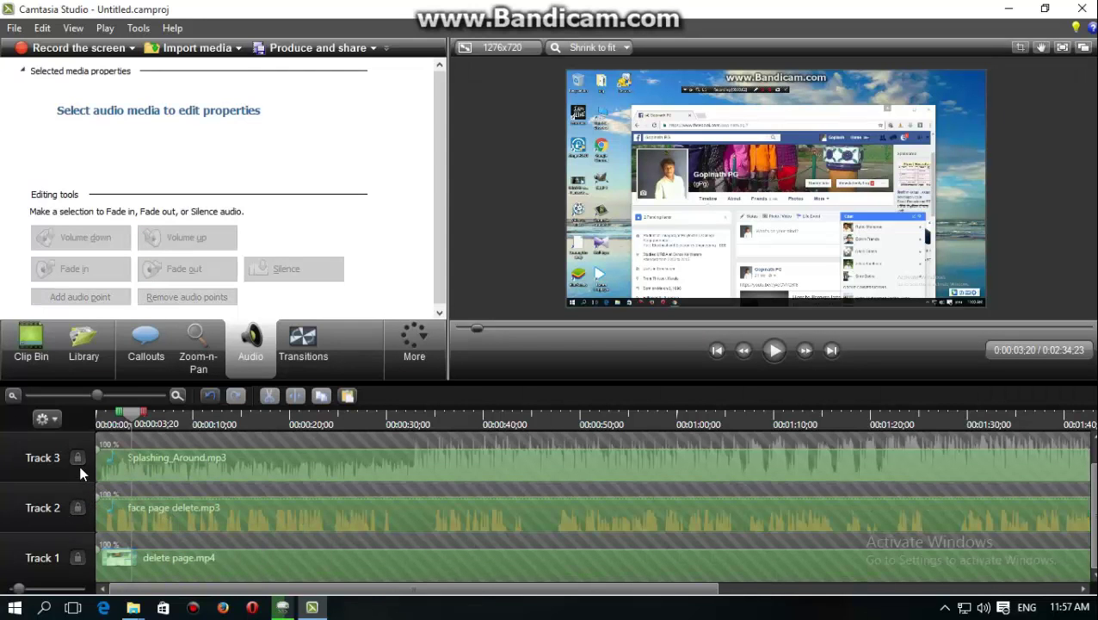
pyautogui.click(216, 468)
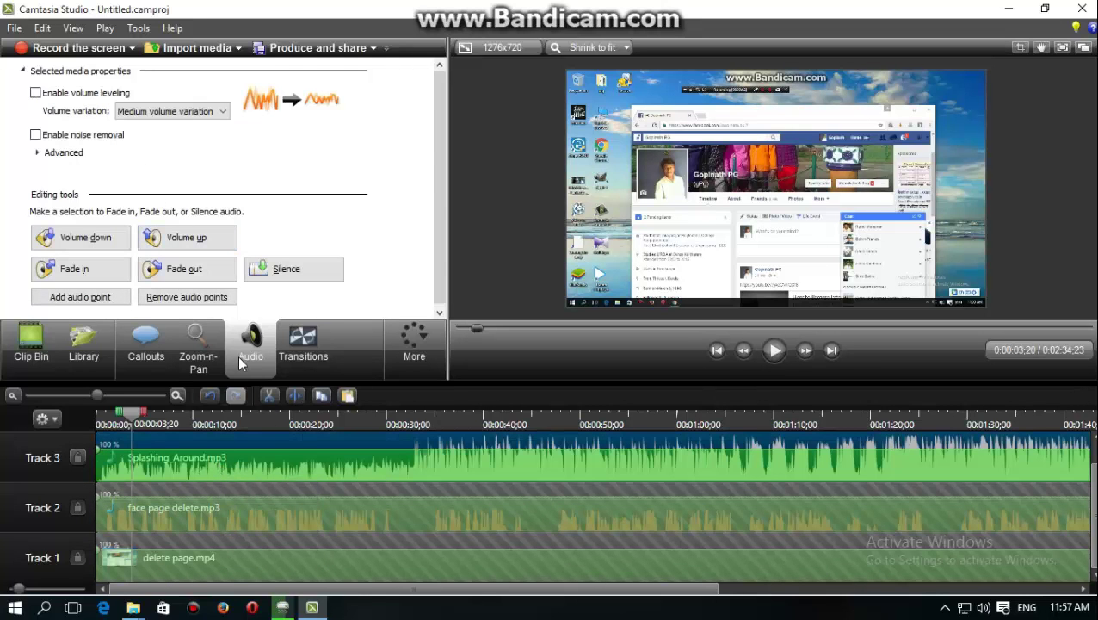
pyautogui.click(36, 93)
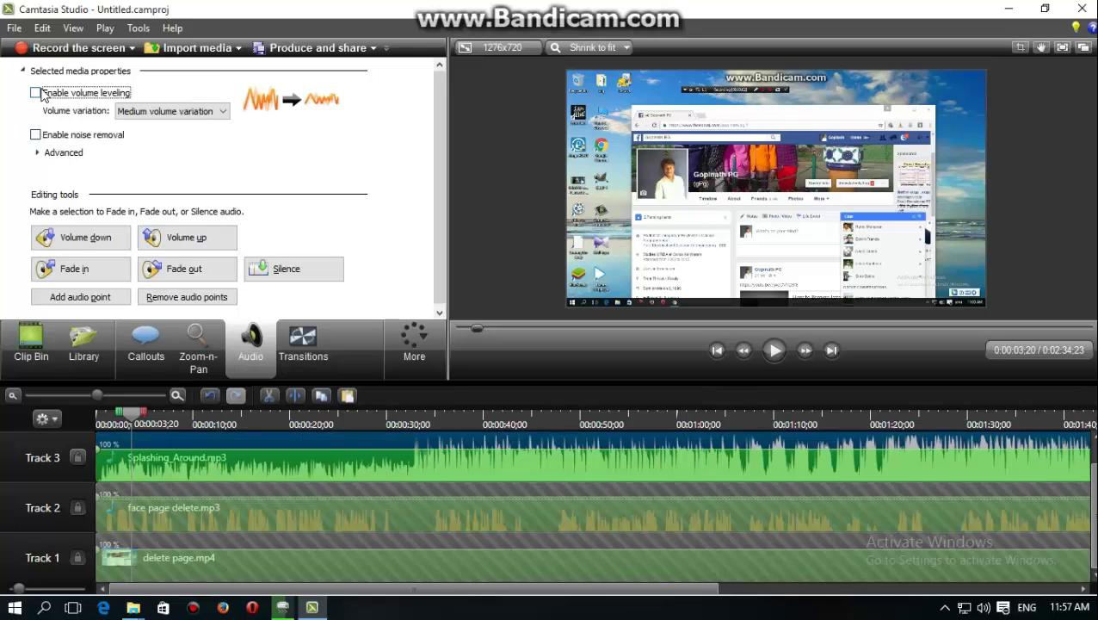
pyautogui.click(148, 115)
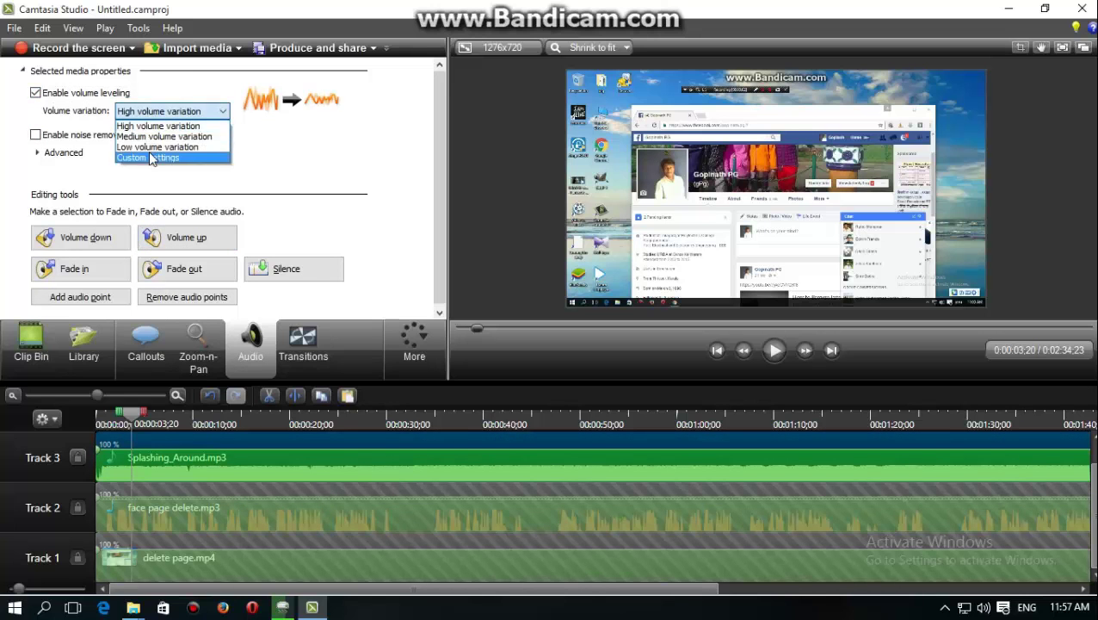
pyautogui.click(148, 147)
# - Lower the volume of the Splashing_Around.mp3 clip repeatedly until it is quiet background music
pyautogui.click(99, 243)
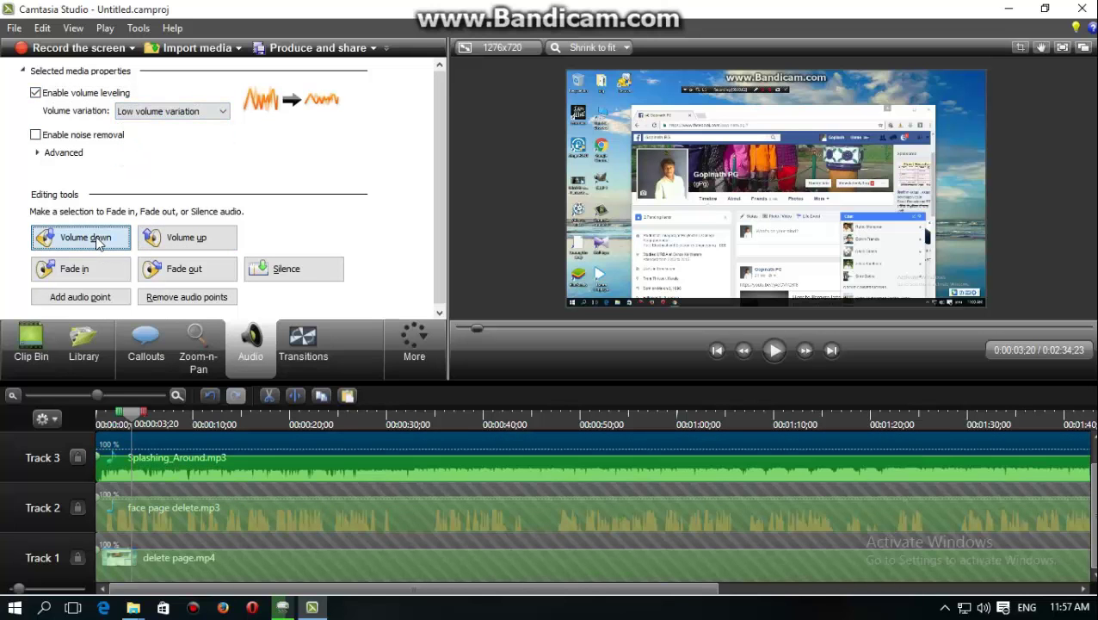
pyautogui.click(99, 244)
pyautogui.click(99, 244)
pyautogui.click(99, 243)
pyautogui.click(99, 243)
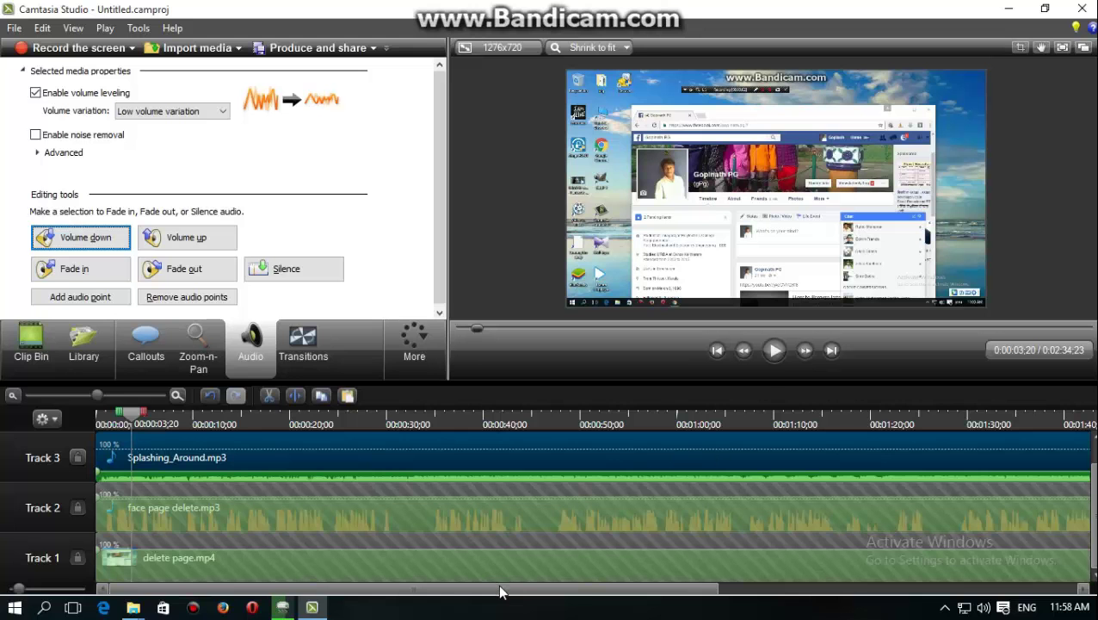
# - Cut the Splashing_Around.mp3 music on Track 3 from 0:01:55;18 to its end
pyautogui.moveTo(511, 592); pyautogui.dragTo(767, 592)
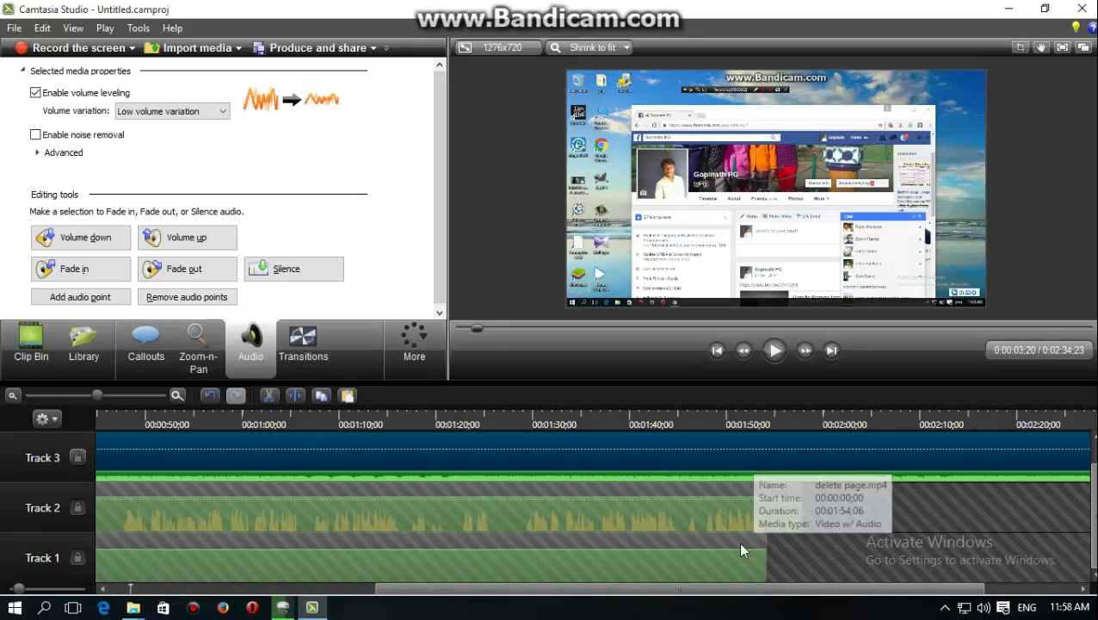
pyautogui.moveTo(700, 595); pyautogui.dragTo(279, 596)
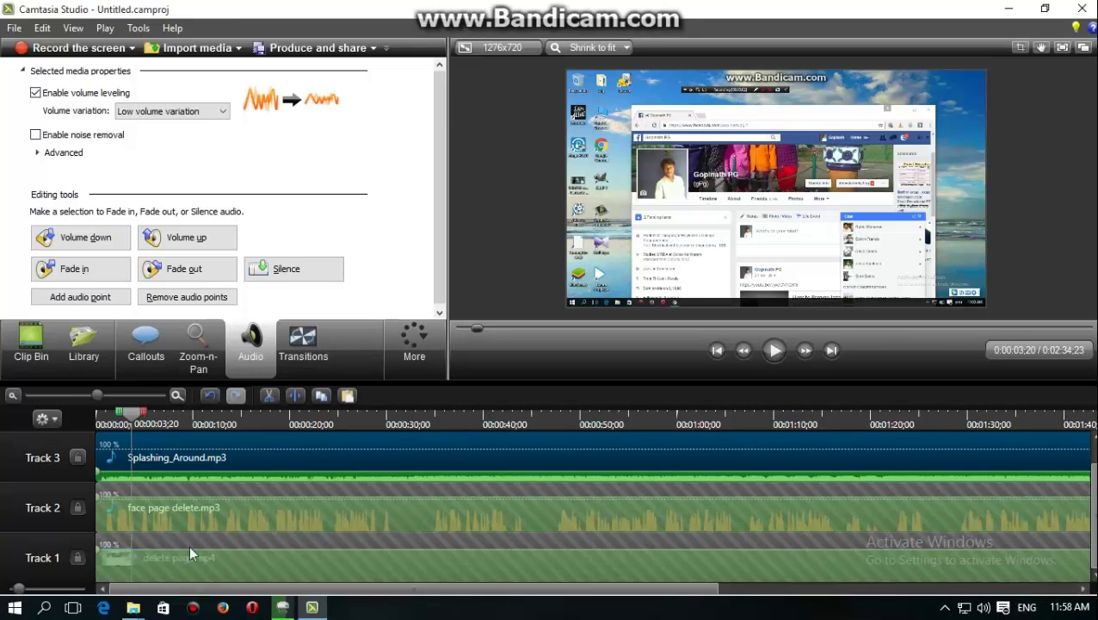
pyautogui.moveTo(277, 593); pyautogui.dragTo(600, 590)
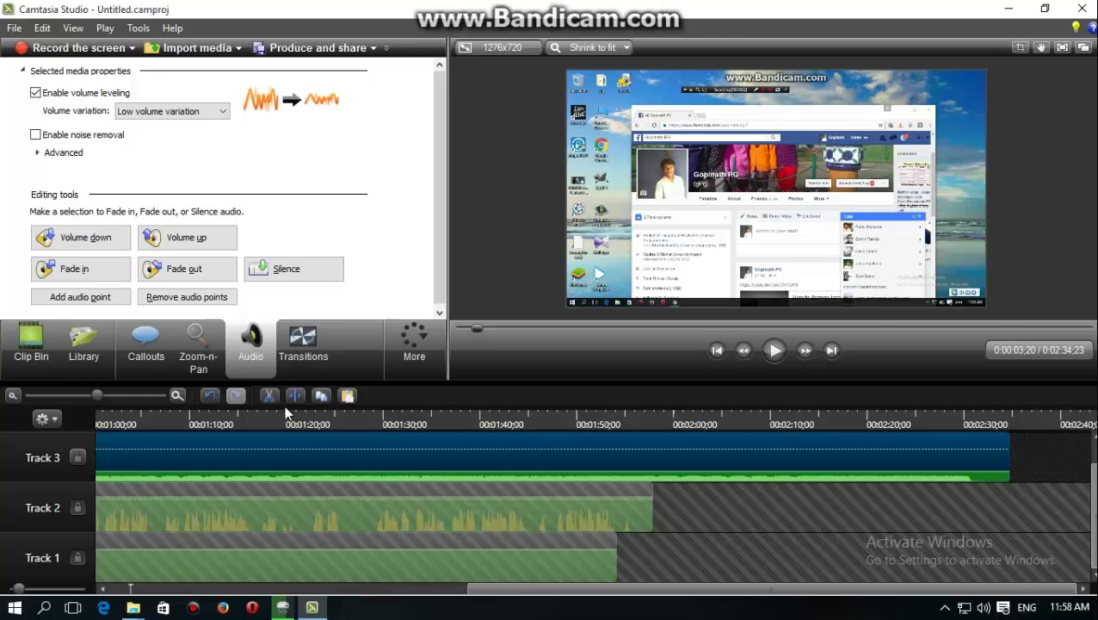
pyautogui.click(1003, 328)
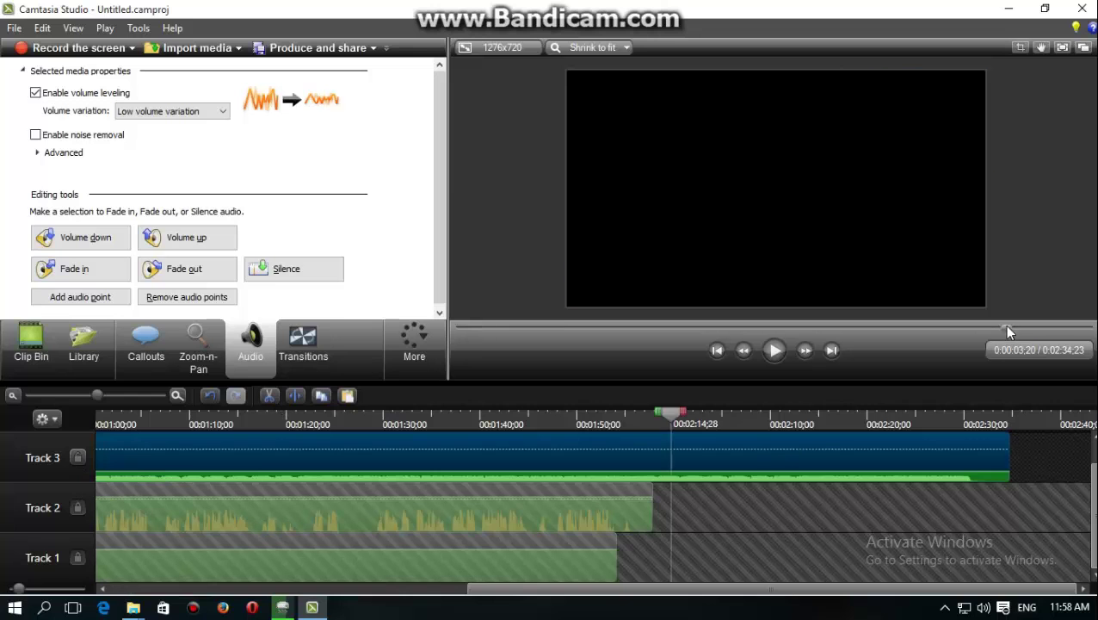
pyautogui.moveTo(820, 415); pyautogui.dragTo(617, 423)
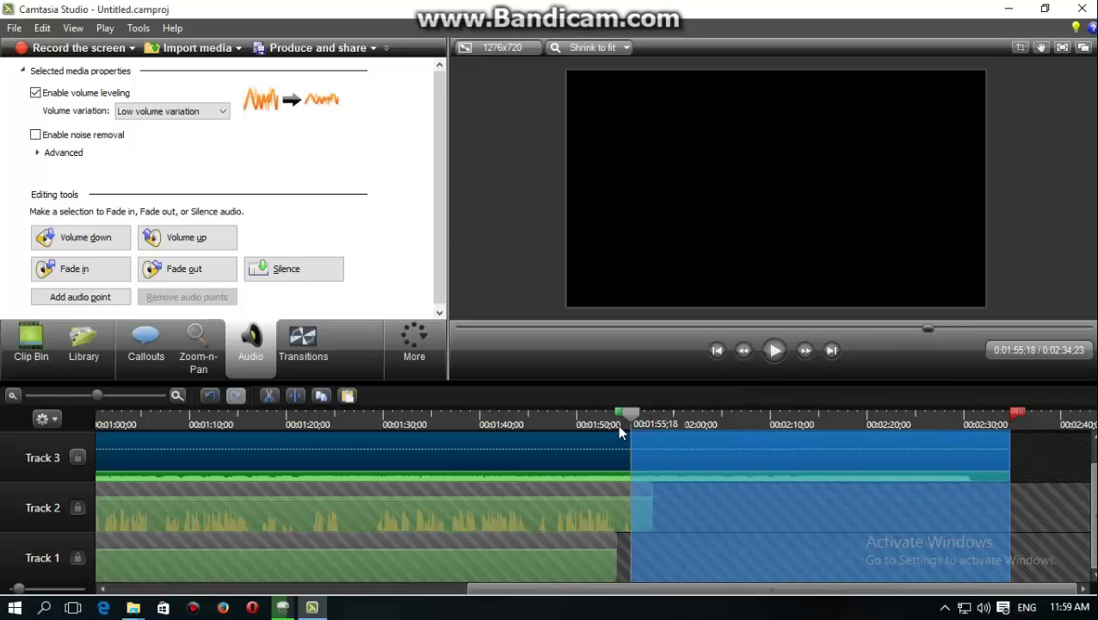
pyautogui.click(269, 394)
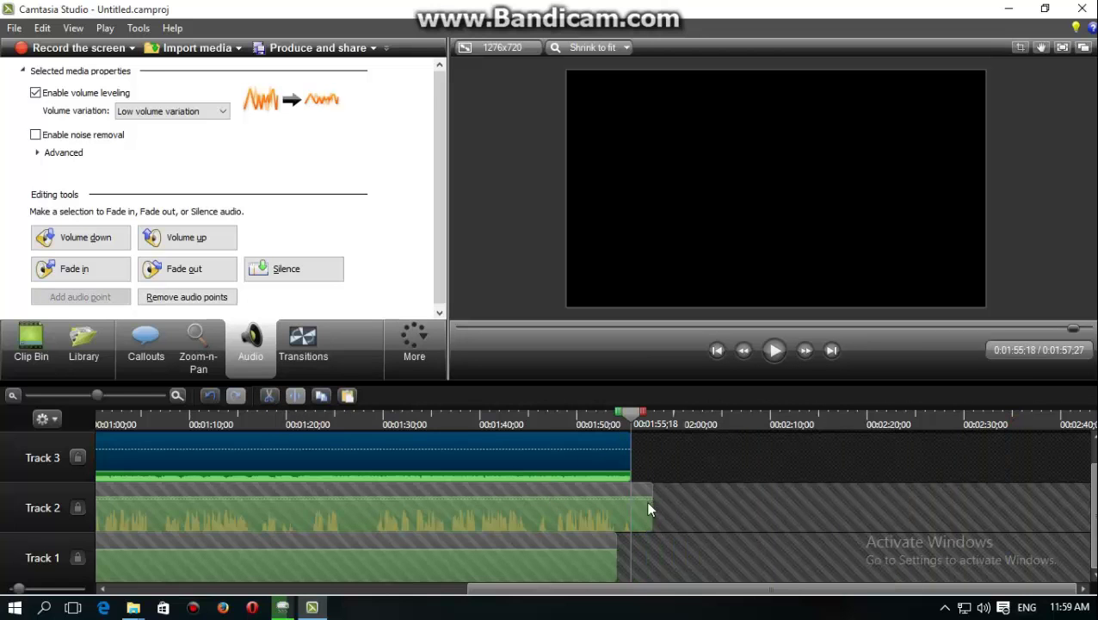
# - Try to cut the timeline section between 0:01:55;18 and 0:01:57;27 at the end of the voice-over
pyautogui.moveTo(639, 419); pyautogui.dragTo(680, 420)
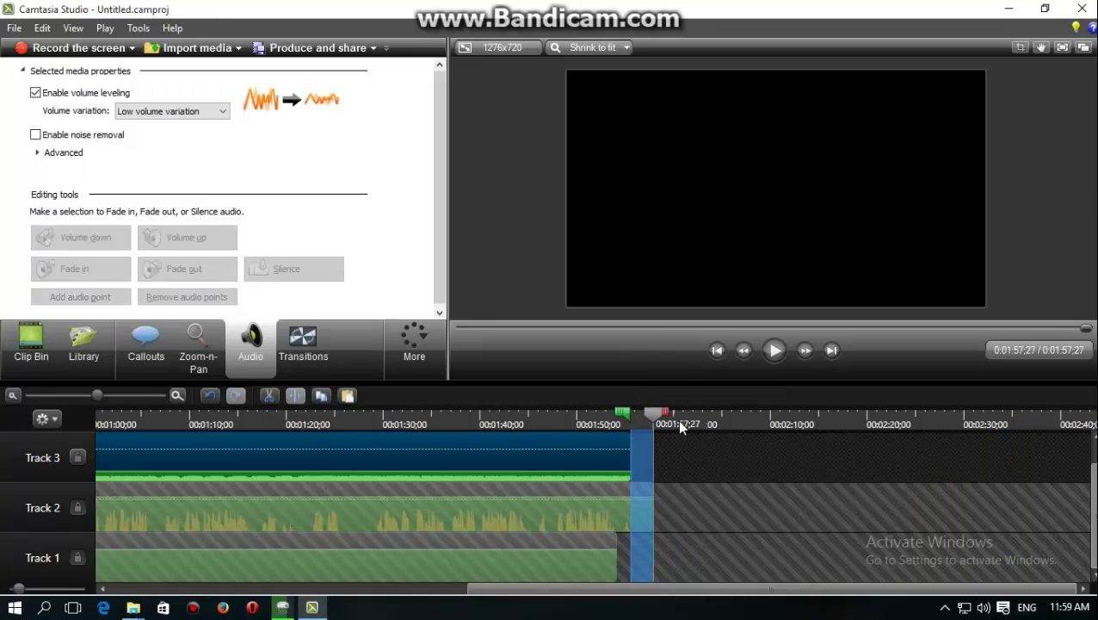
pyautogui.click(266, 398)
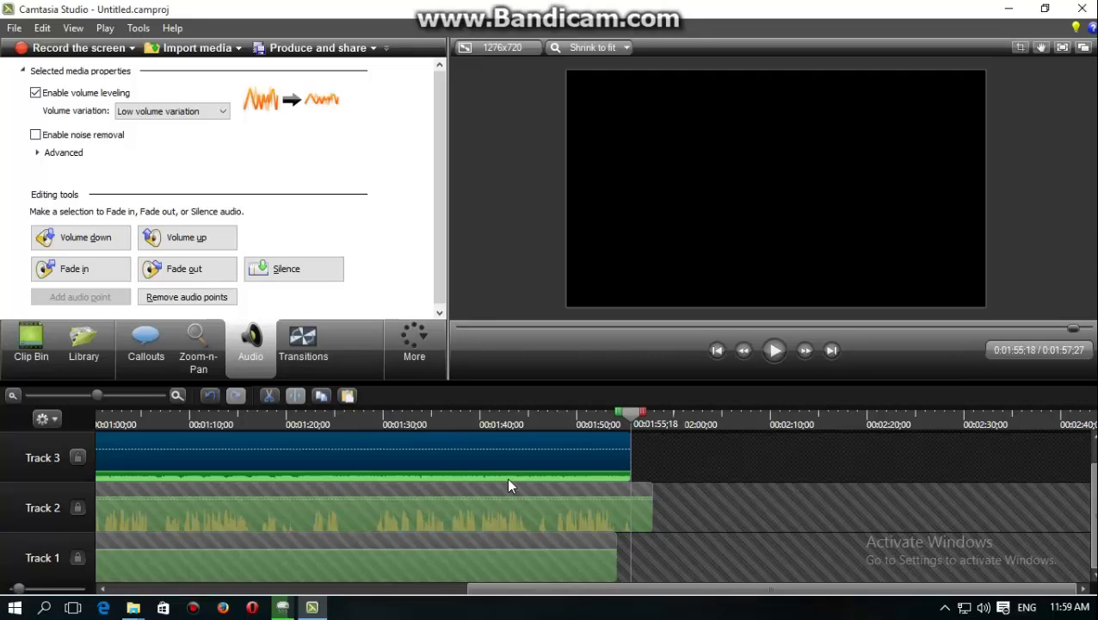
# - Leave Tracks 1, 2 and 3 all unlocked and return to the start of the timeline
pyautogui.click(77, 457)
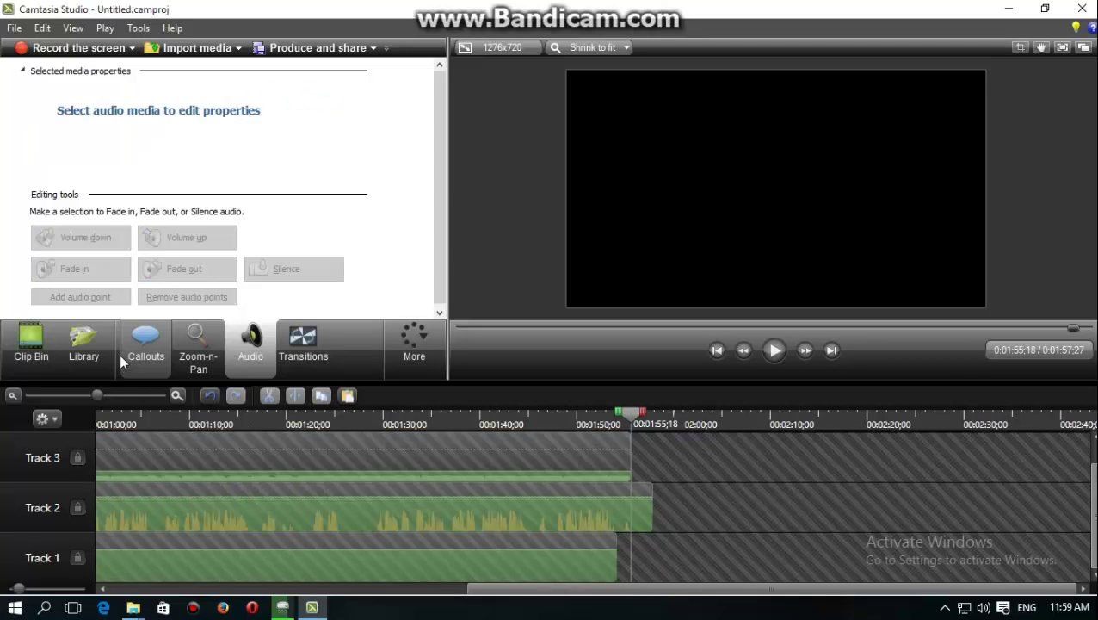
pyautogui.moveTo(514, 591); pyautogui.dragTo(385, 590)
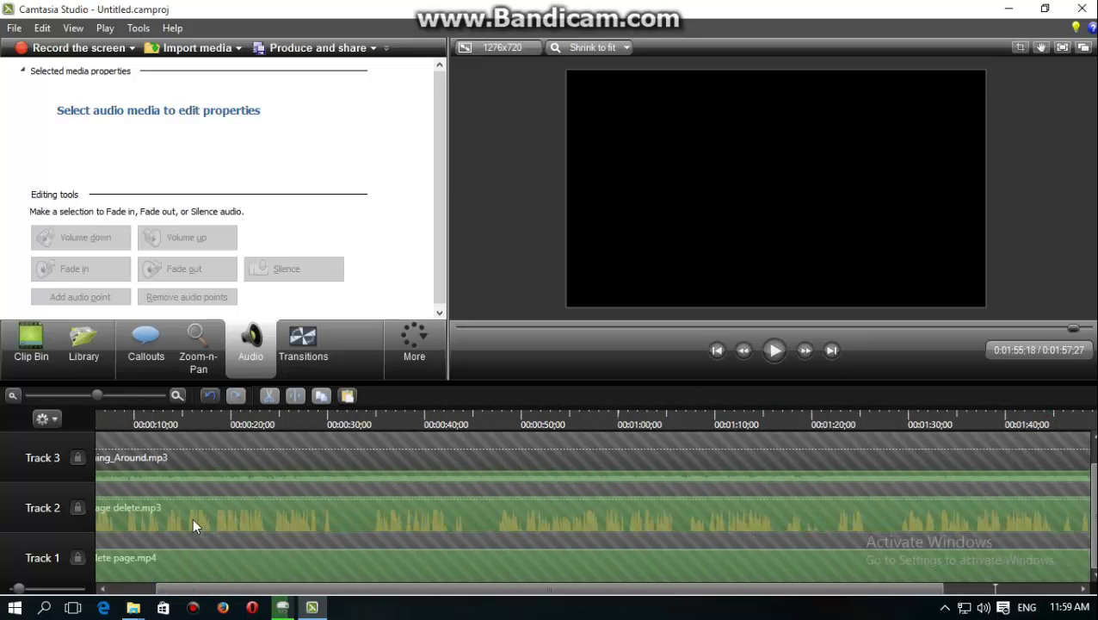
pyautogui.click(76, 460)
pyautogui.click(78, 508)
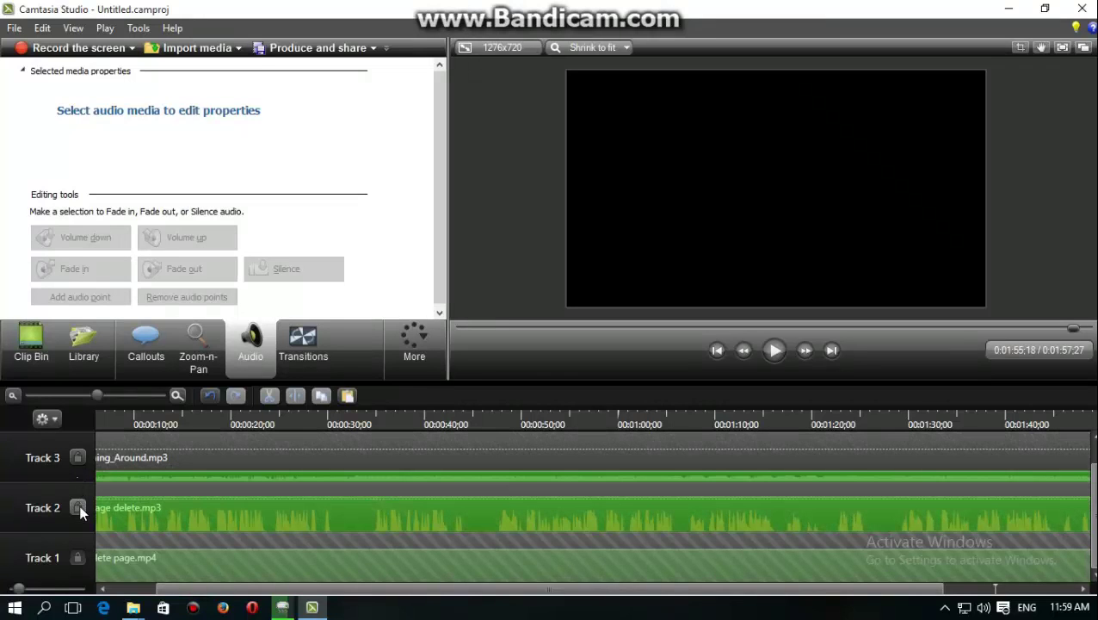
pyautogui.click(78, 558)
pyautogui.moveTo(162, 589); pyautogui.dragTo(82, 594)
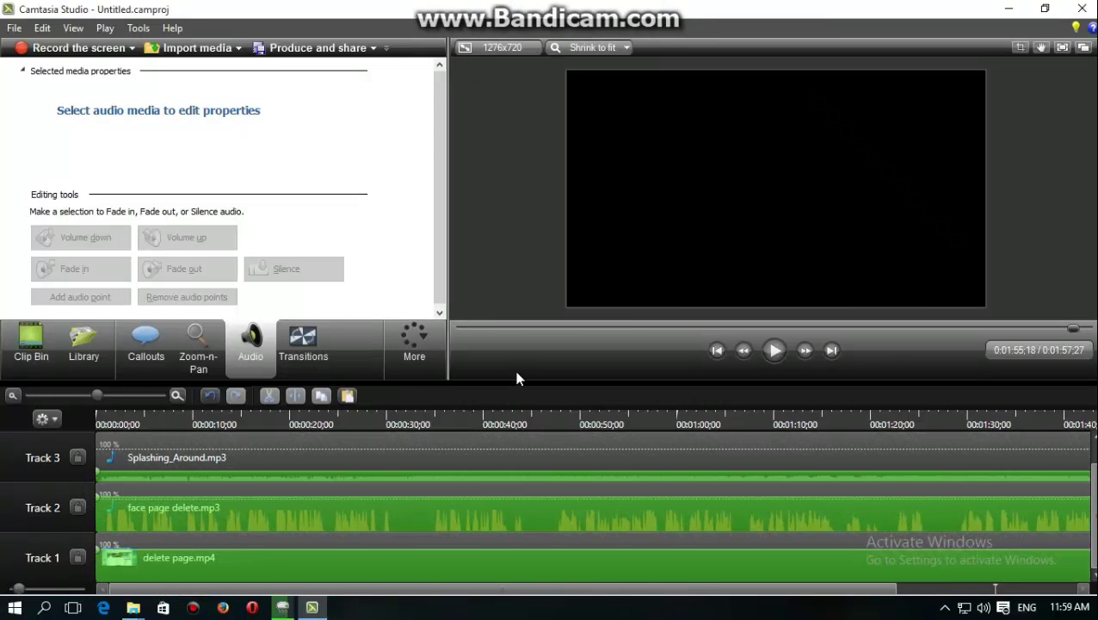
# - Play a short preview of the combined tracks from about 0:00:04;22 and pause at 0:00:07;03
pyautogui.click(486, 327)
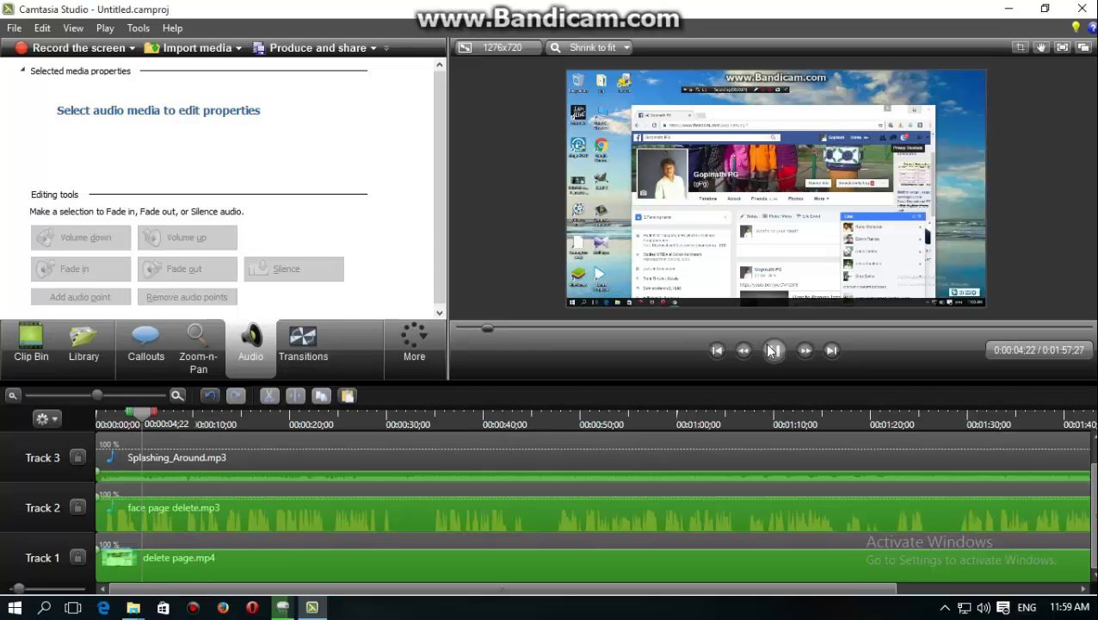
pyautogui.click(771, 349)
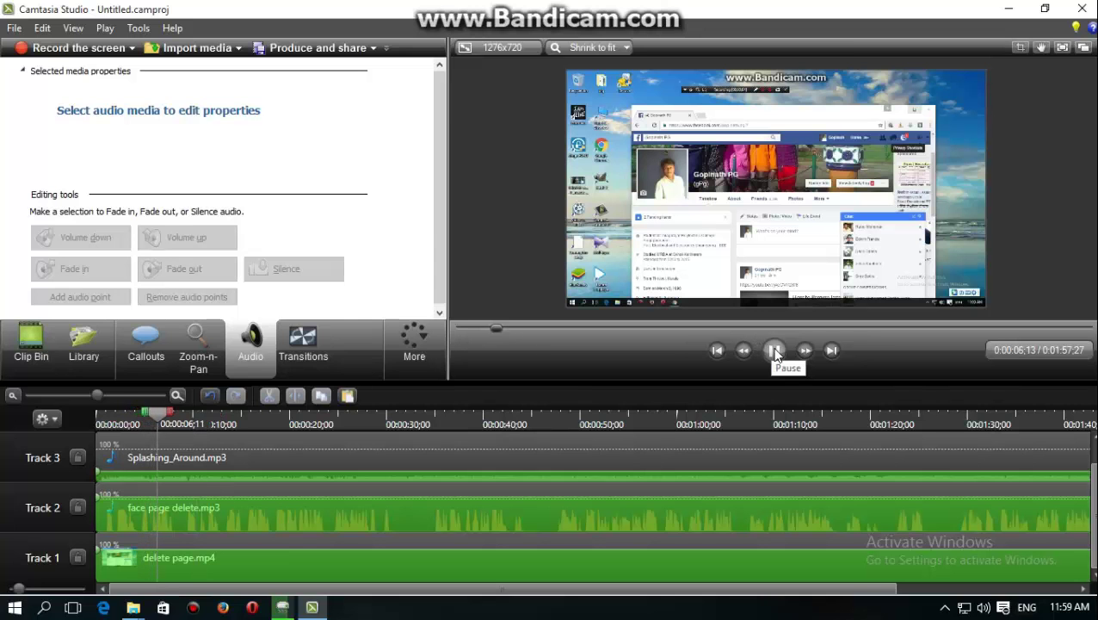
pyautogui.click(774, 349)
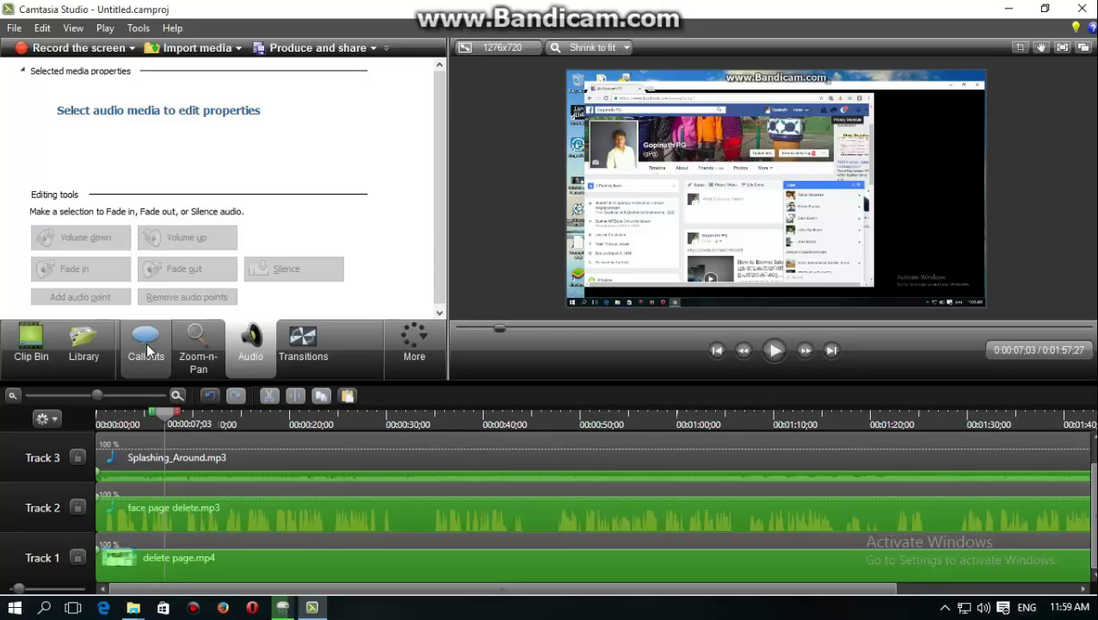
# - Add a blue rounded rectangle callout at 0:00:07;03 and shift it slightly to the right on the canvas
pyautogui.click(146, 344)
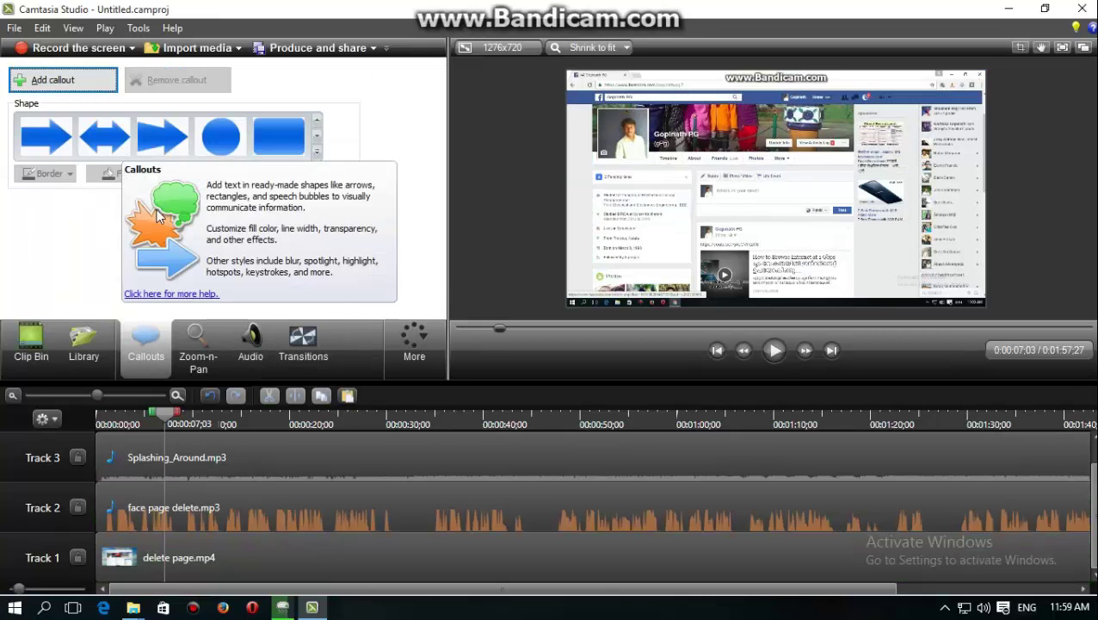
pyautogui.click(279, 135)
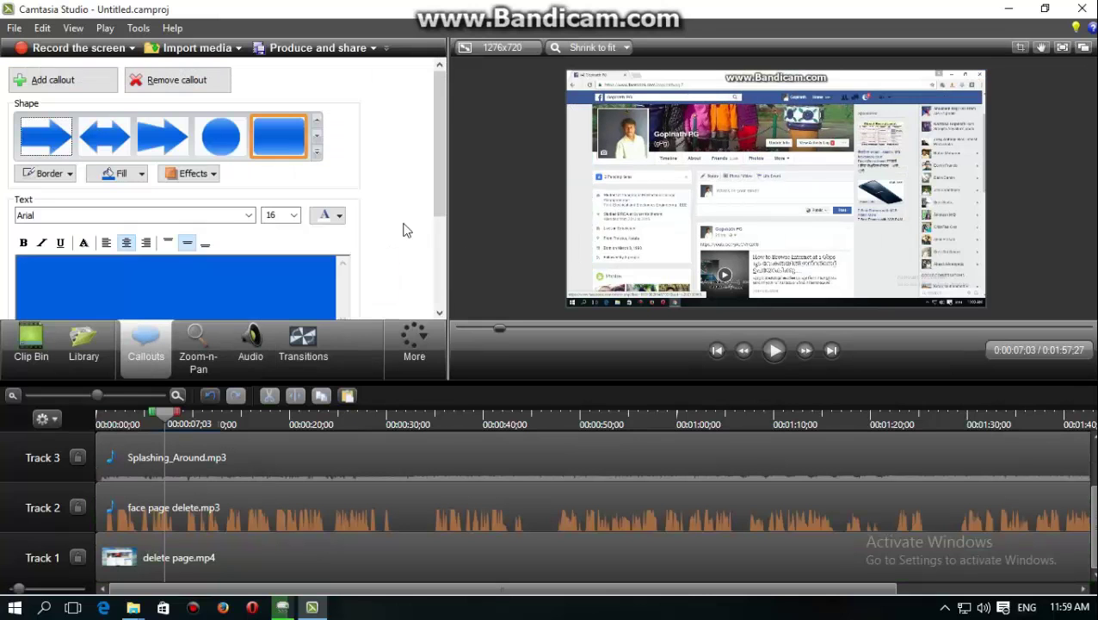
pyautogui.click(757, 189)
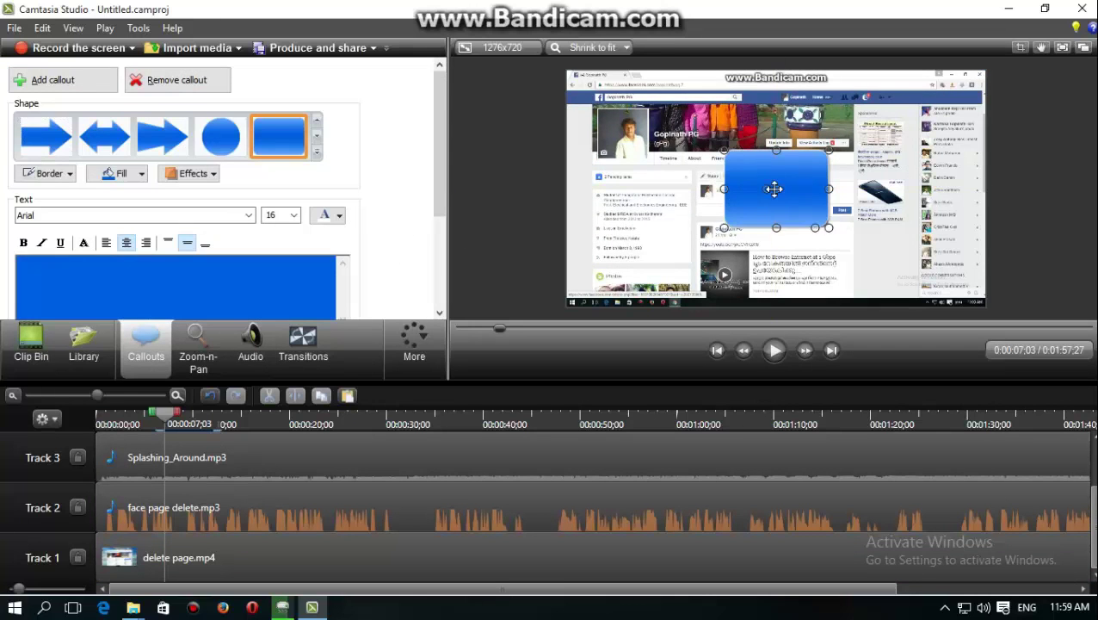
pyautogui.moveTo(781, 188); pyautogui.dragTo(796, 189)
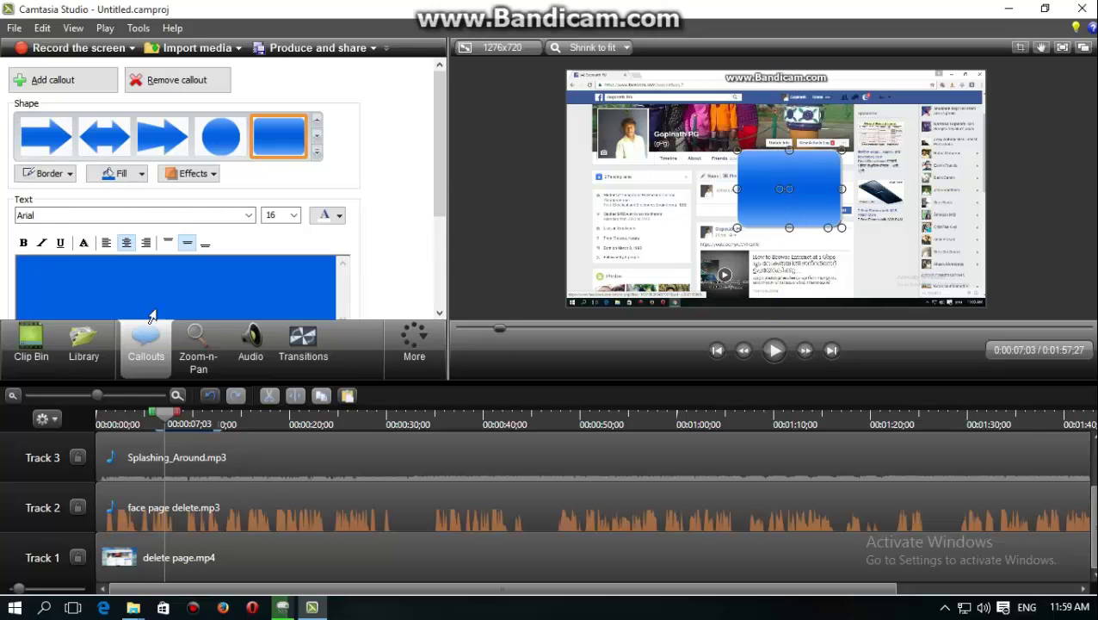
# - Enter "subsc" as the rectangle callout's text and change its fill color to dark red
pyautogui.click(97, 292)
pyautogui.write('subsce')
pyautogui.press('BackSpace')
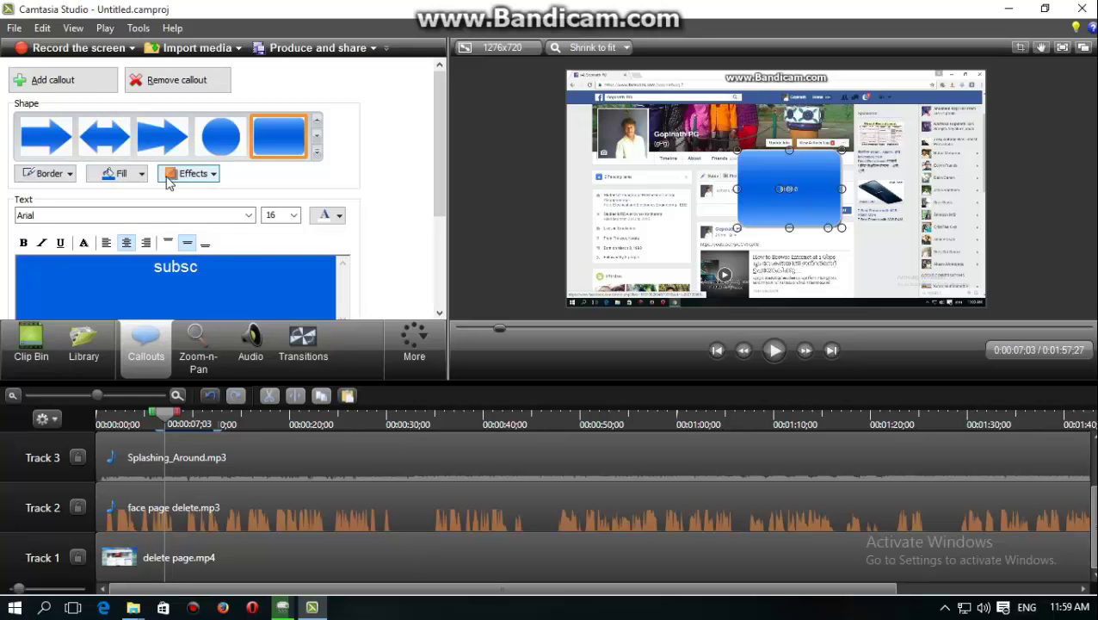
pyautogui.click(111, 179)
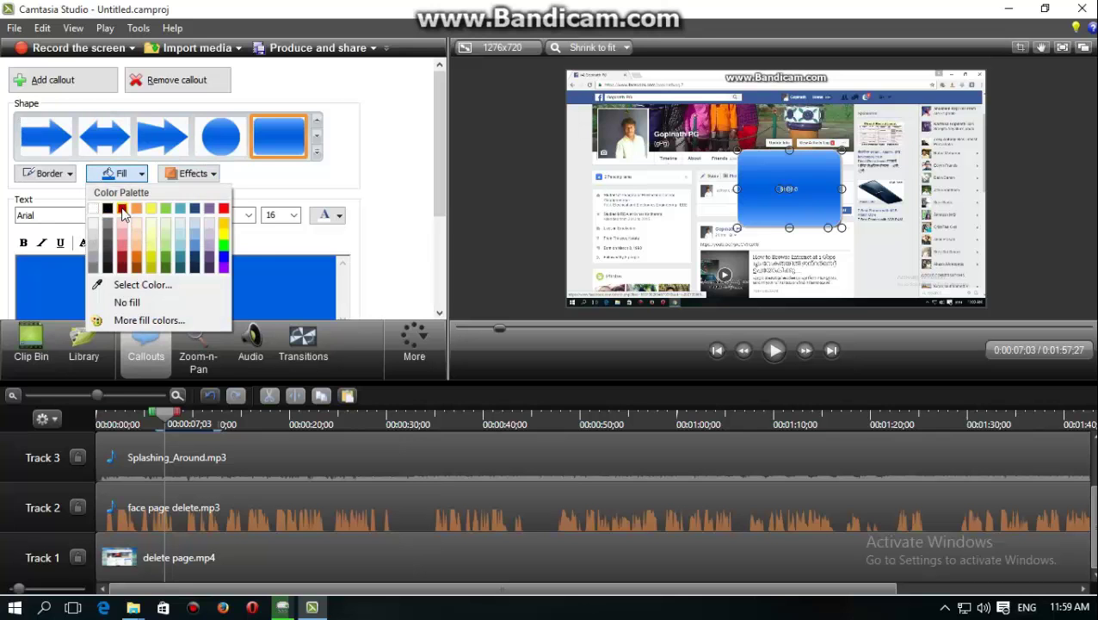
pyautogui.click(123, 215)
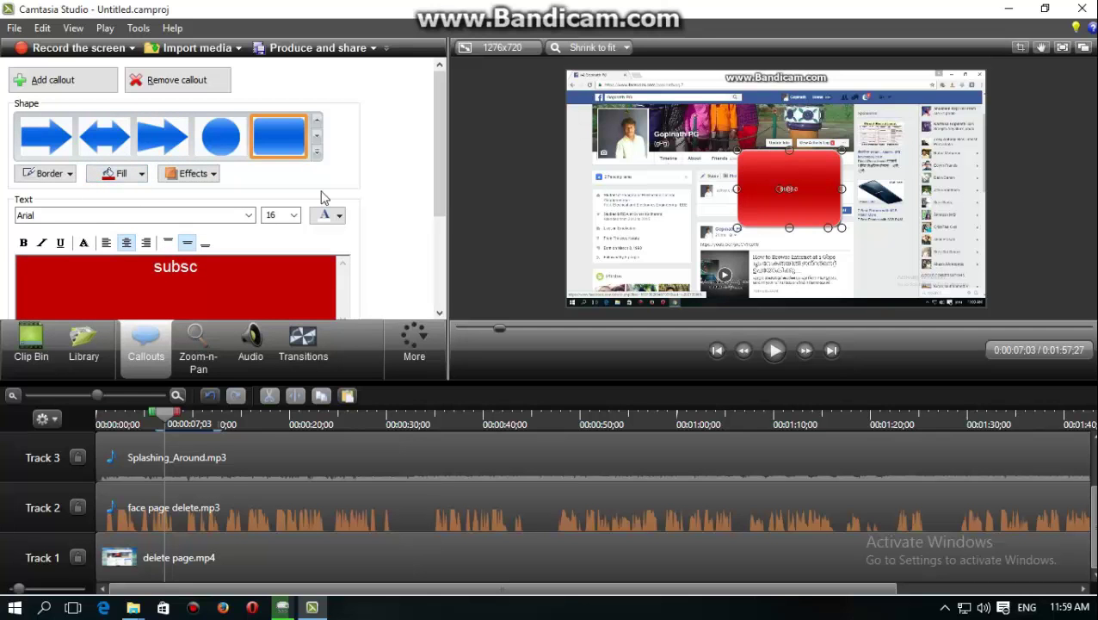
# - Remove the red rounded rectangle callout containing "subsc" from the project
pyautogui.click(336, 218)
pyautogui.click(343, 249)
pyautogui.click(172, 80)
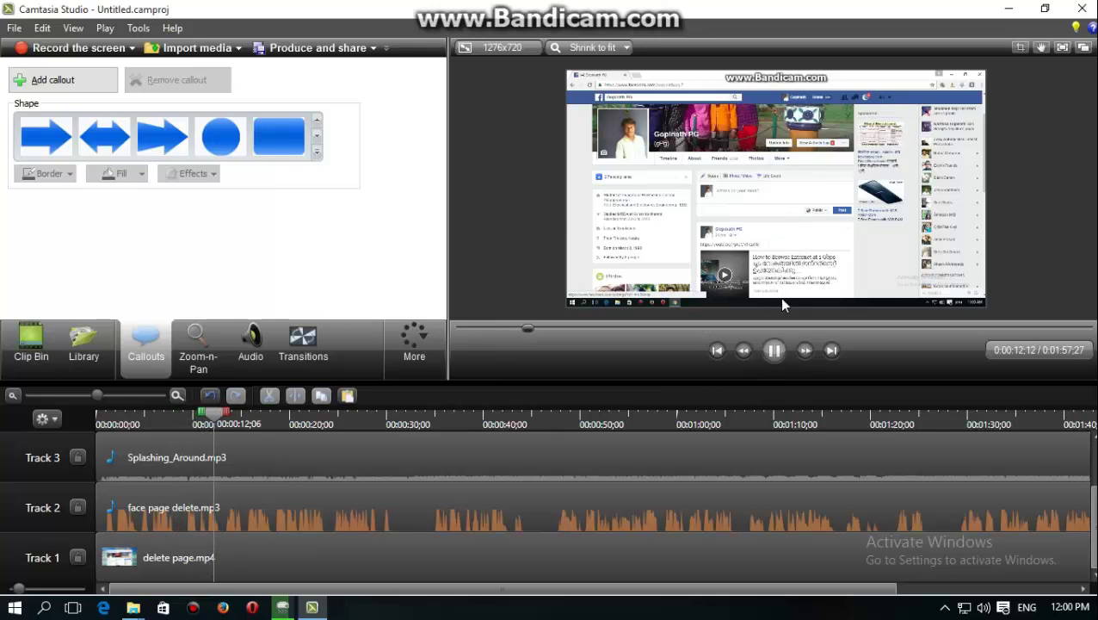
# - Add a Zoom-n-Pan at 0:00:14;08 onto the Sponsored area in the video's upper-right corner, and zoom back out to the entire canvas at 0:00:15;07
pyautogui.click(774, 349)
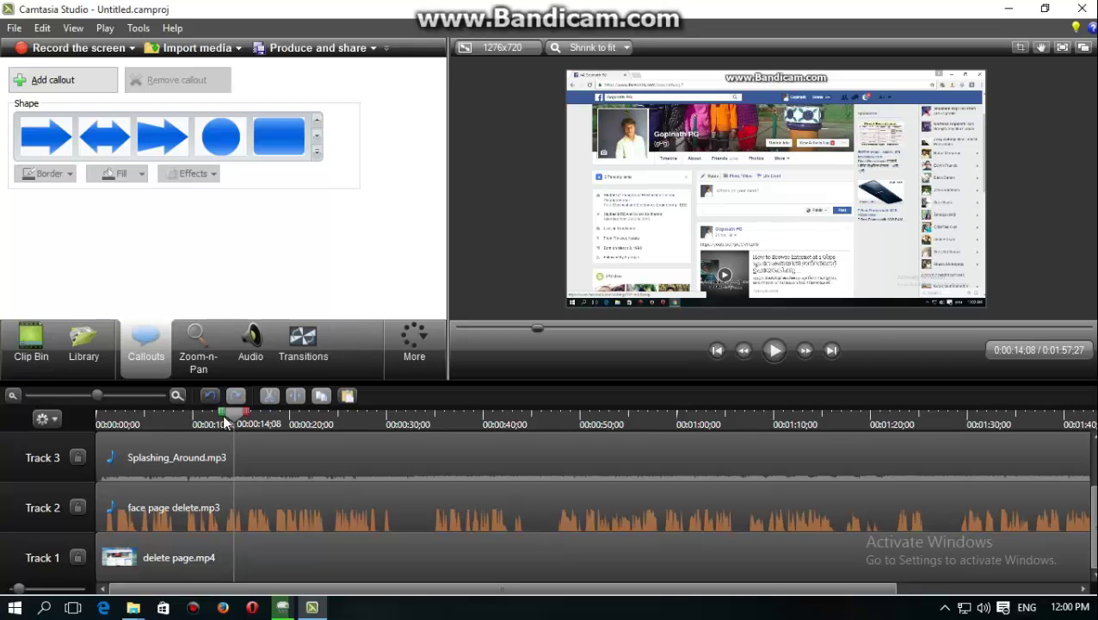
pyautogui.click(201, 346)
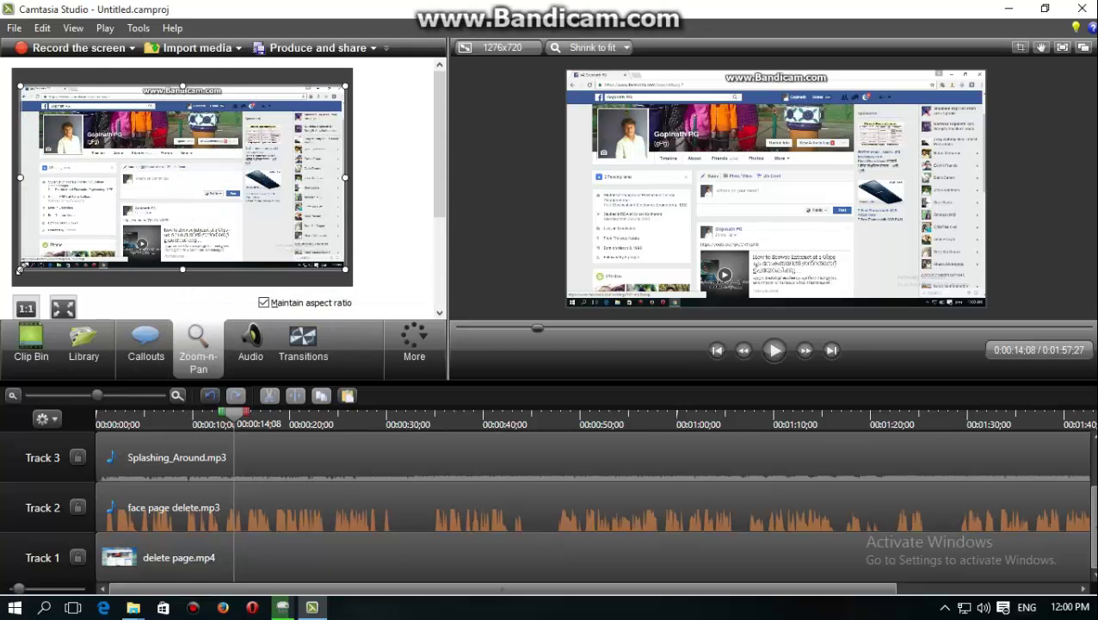
pyautogui.moveTo(23, 268); pyautogui.dragTo(269, 128)
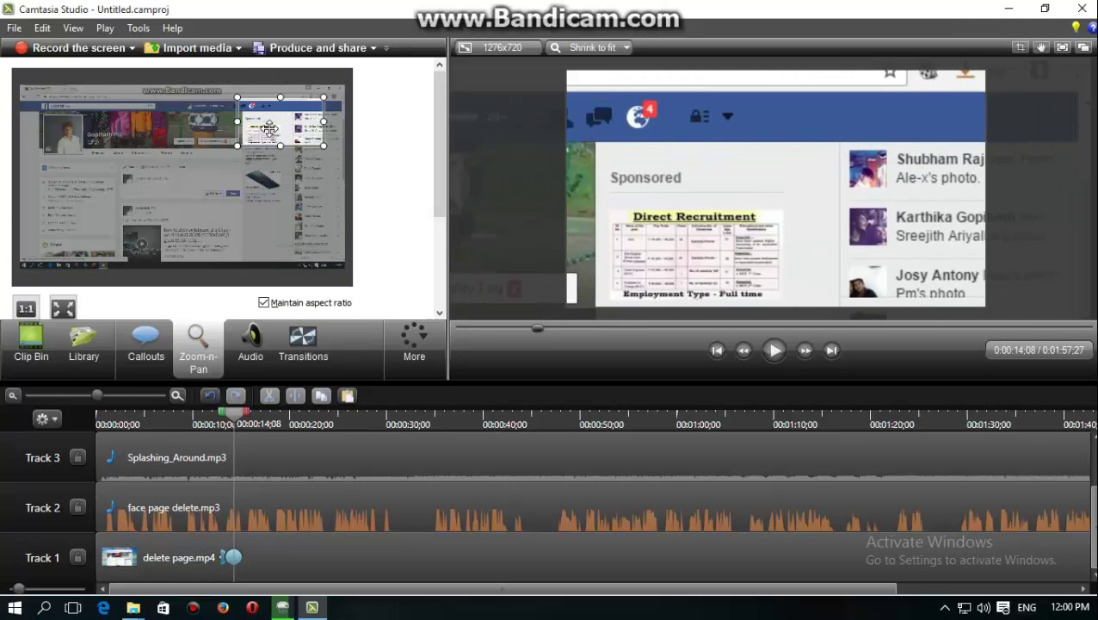
pyautogui.click(777, 351)
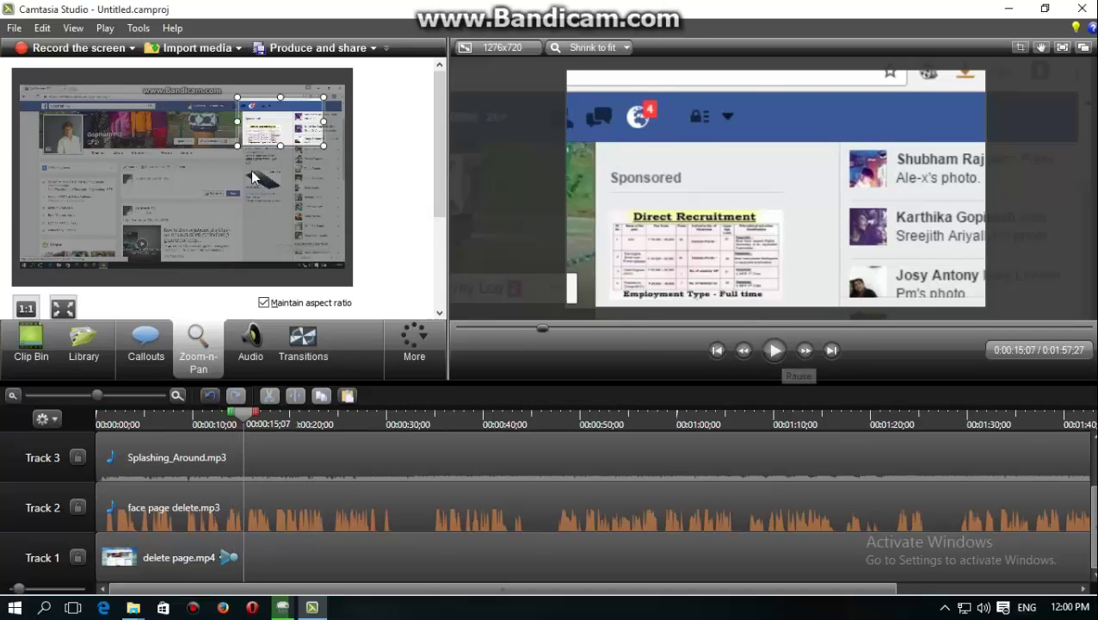
pyautogui.click(63, 308)
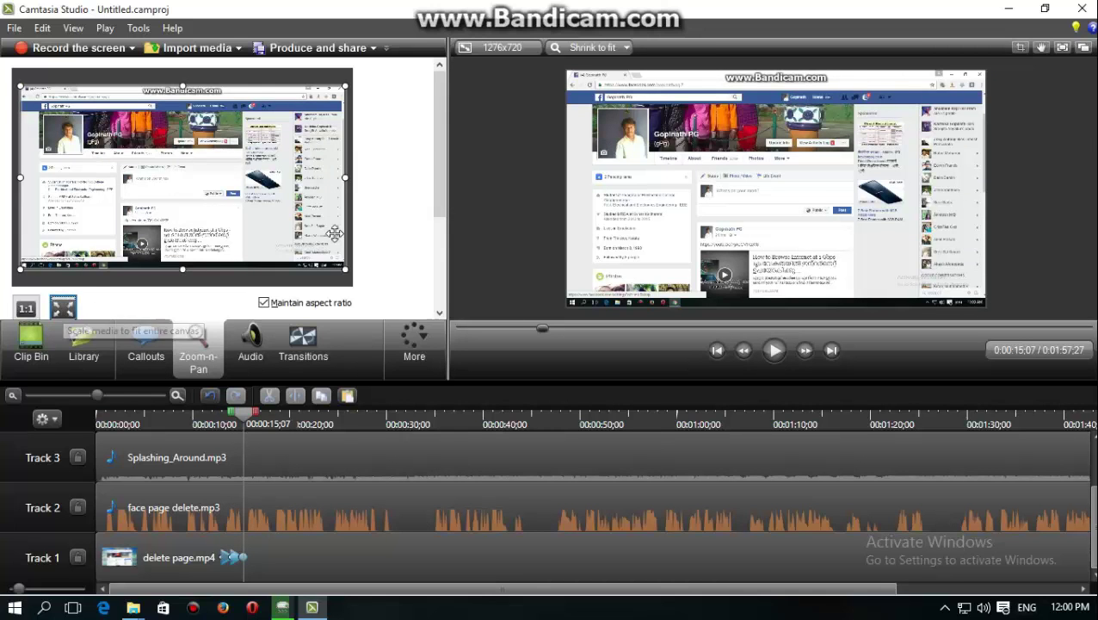
# - Replay the section around the zoom animation to review it, and pause at 0:00:15;14
pyautogui.click(774, 350)
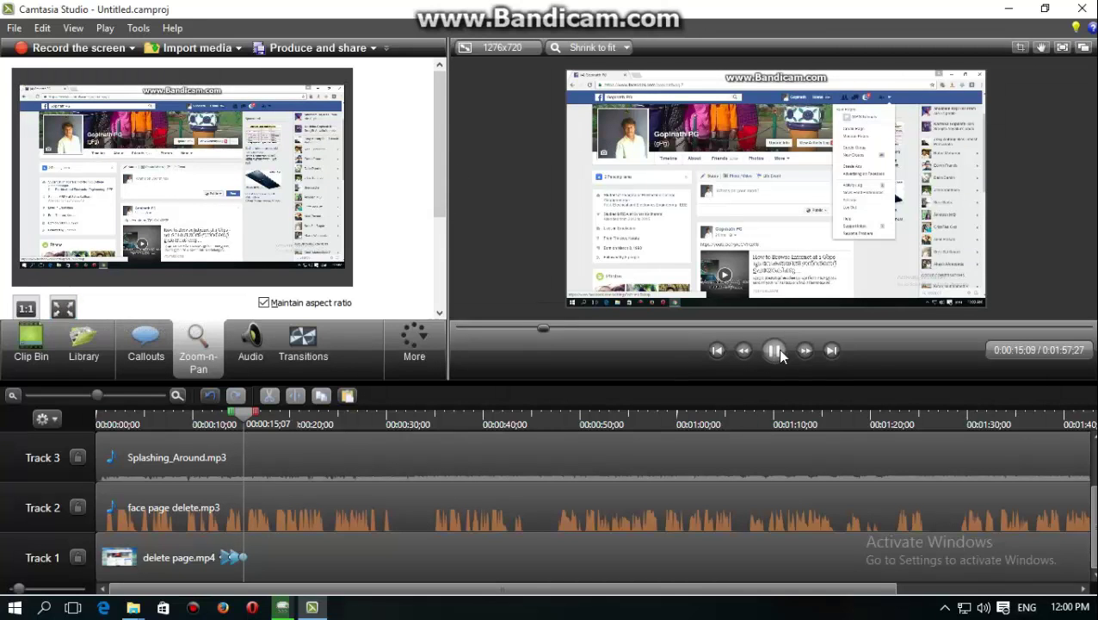
pyautogui.click(776, 350)
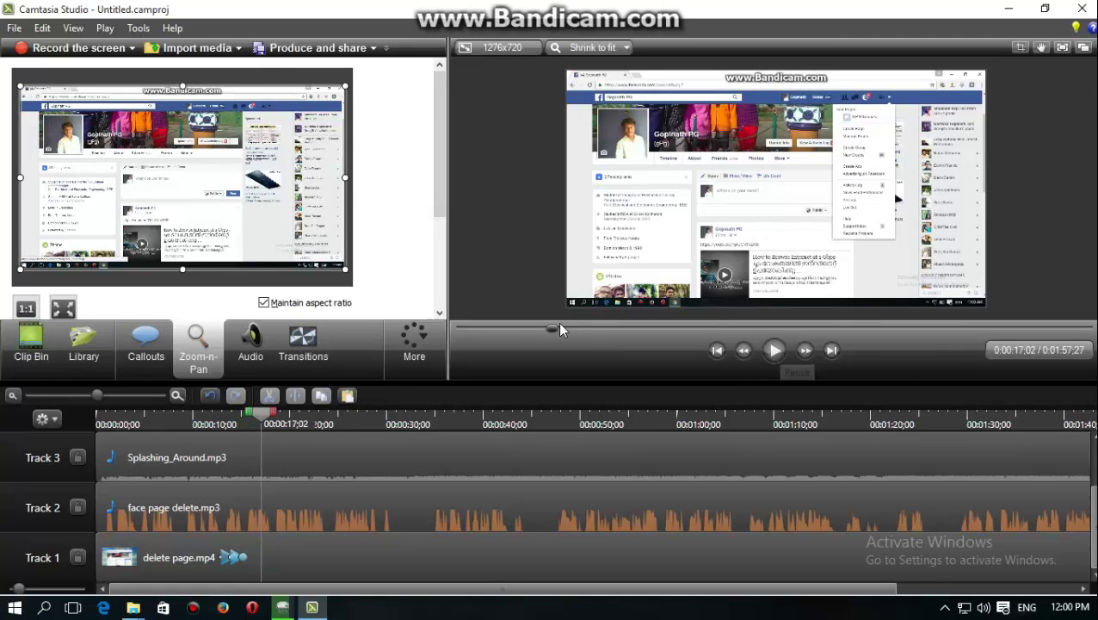
pyautogui.click(527, 328)
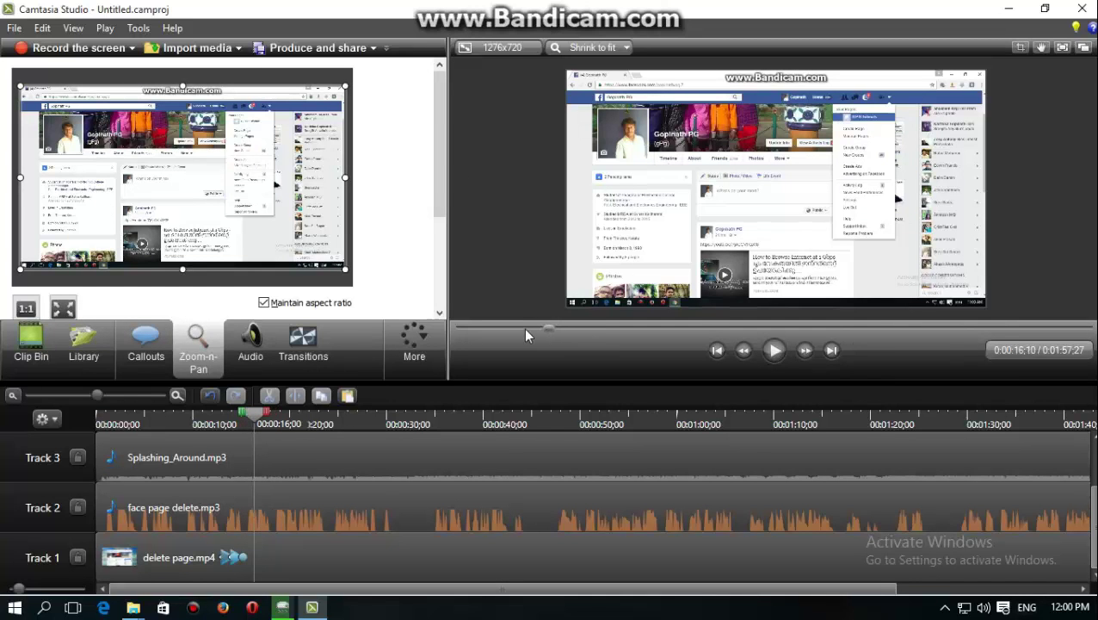
pyautogui.click(769, 353)
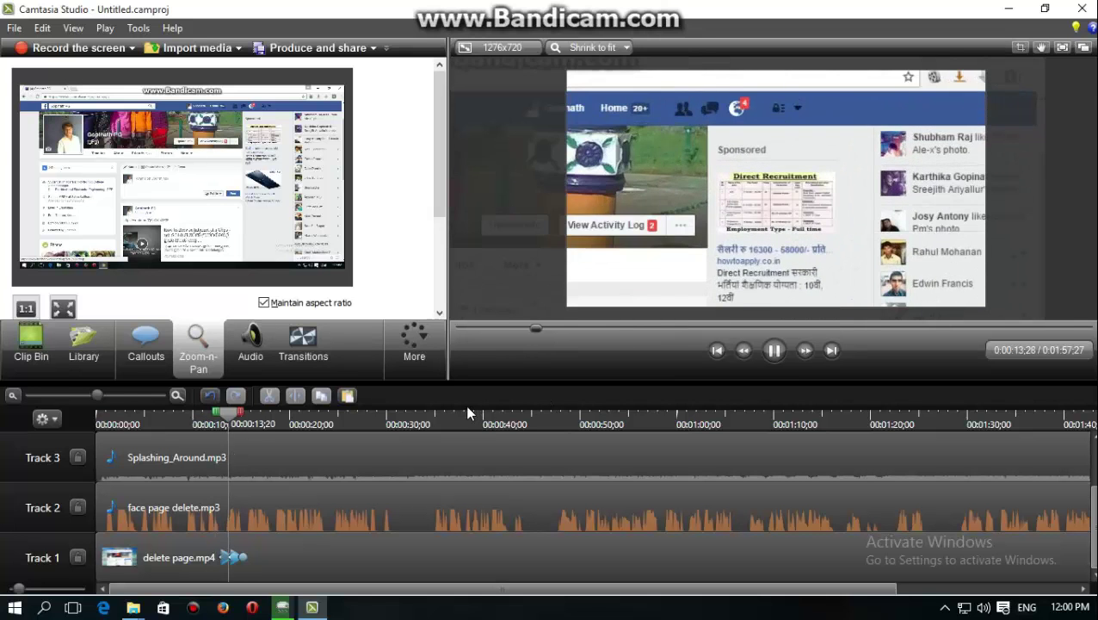
pyautogui.click(783, 351)
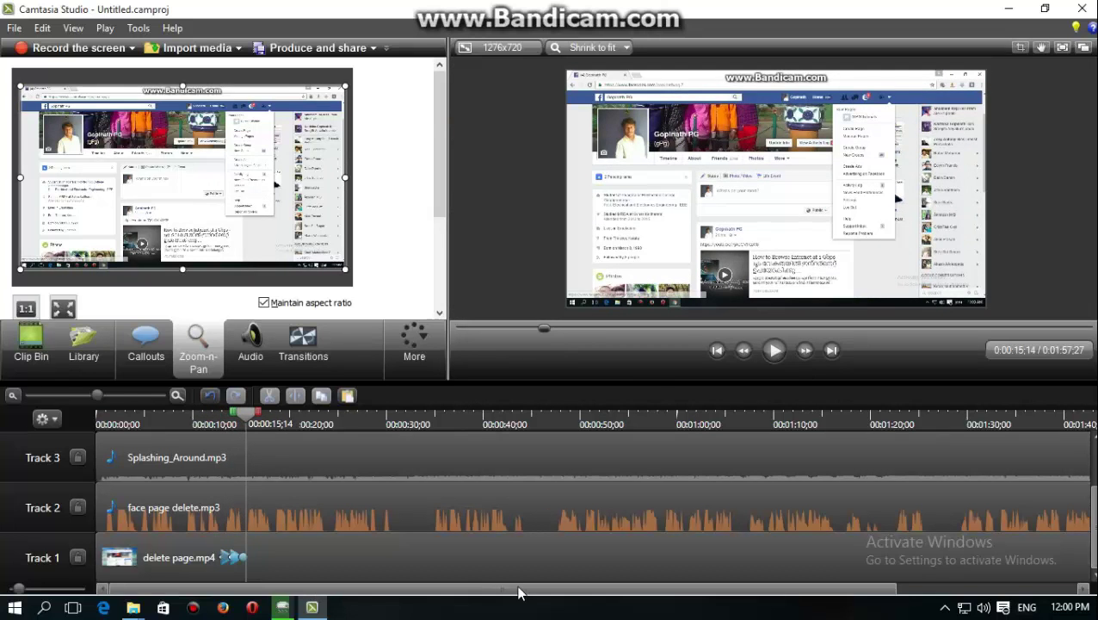
# - Examine where the clips on Tracks 1, 2 and 3 end, and select the background music clip on Track 3
pyautogui.moveTo(518, 592); pyautogui.dragTo(609, 592)
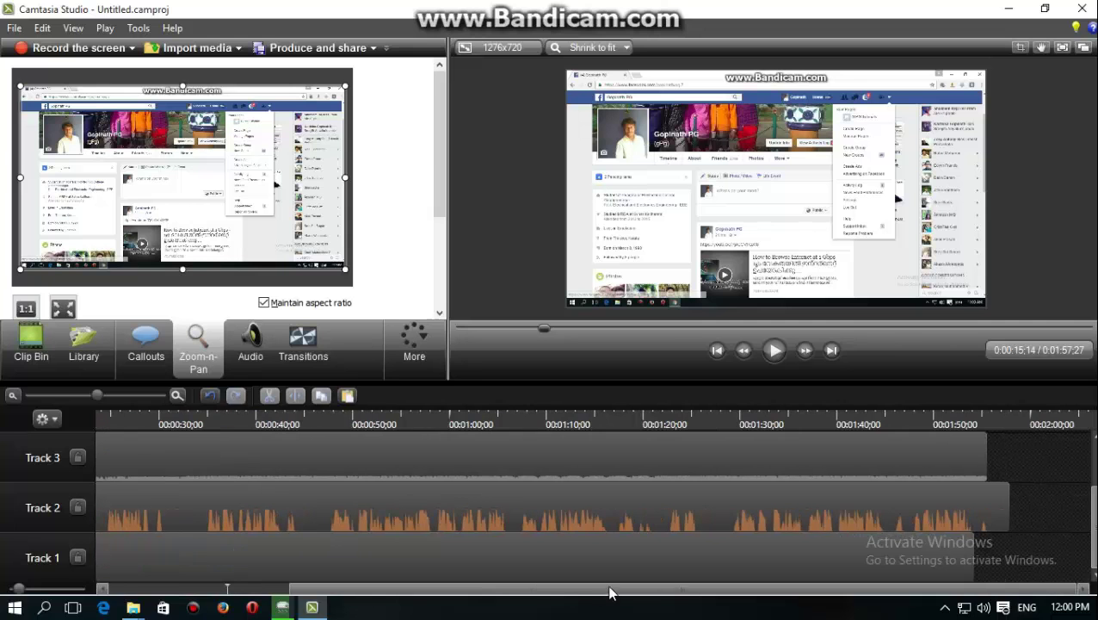
pyautogui.click(685, 496)
pyautogui.click(757, 456)
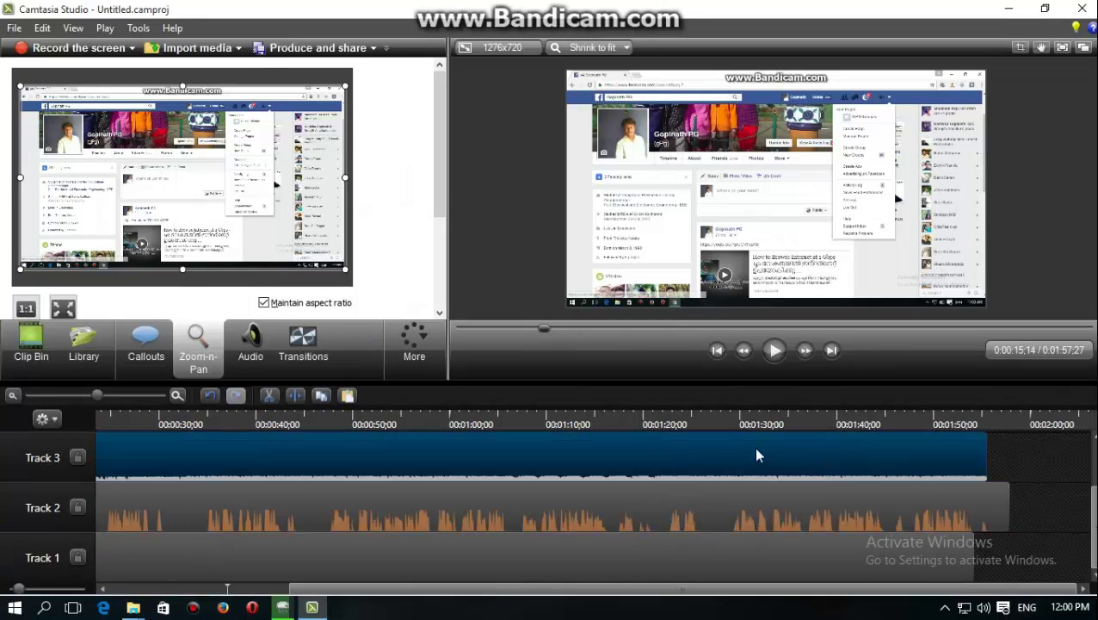
pyautogui.moveTo(358, 591); pyautogui.dragTo(135, 600)
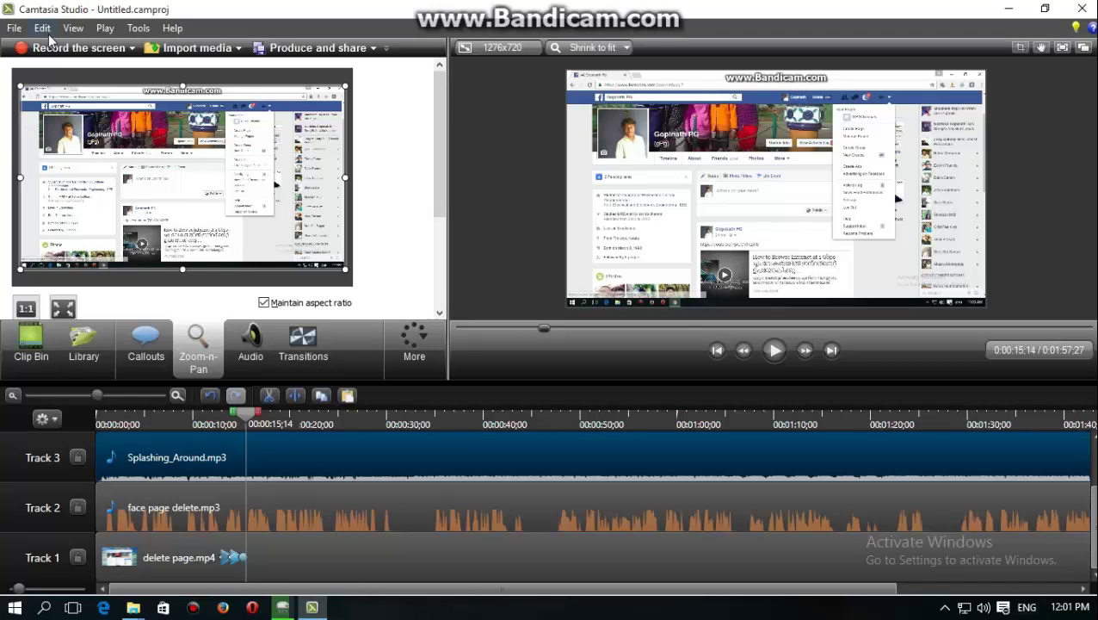
pyautogui.click(135, 30)
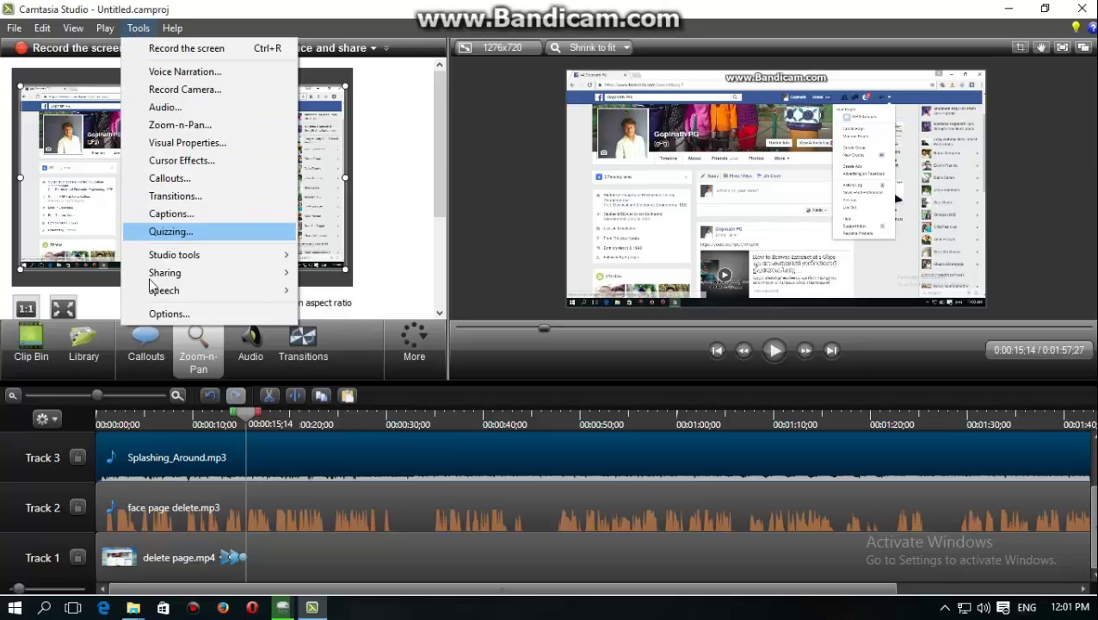
pyautogui.click(56, 423)
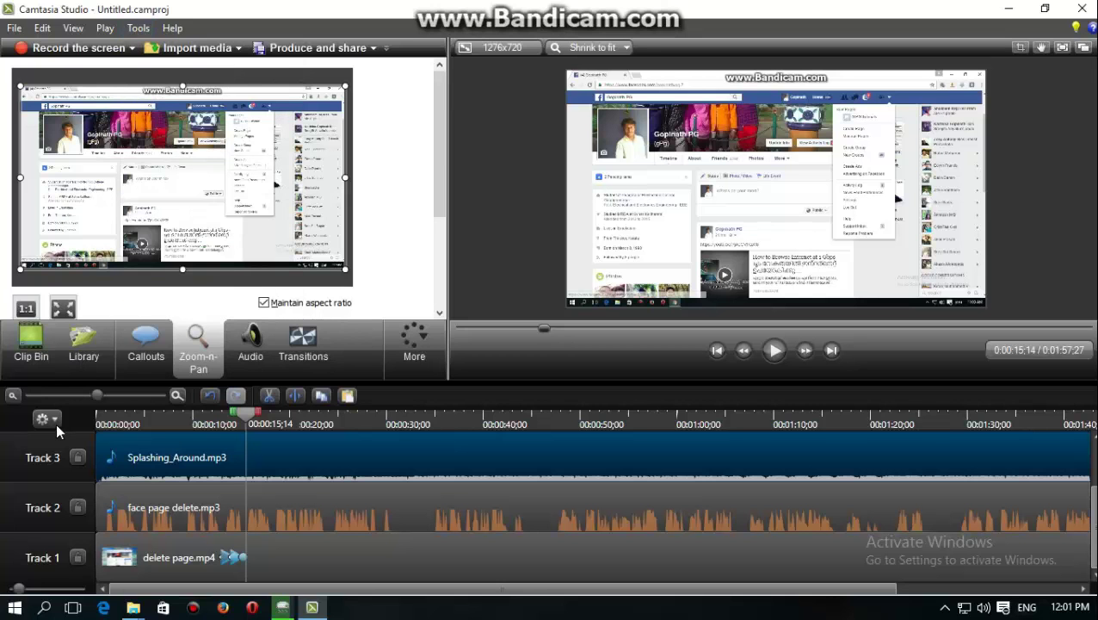
pyautogui.click(56, 423)
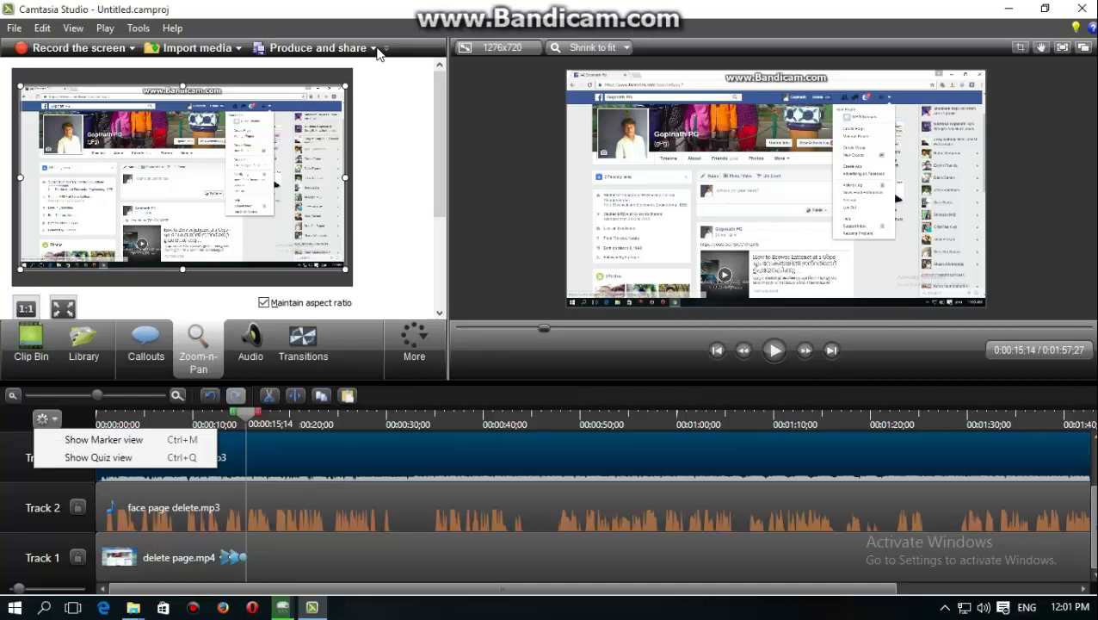
# - Open the Production Wizard through Produce and share, and resolve the interrupting file conflict by renaming all files
pyautogui.click(375, 49)
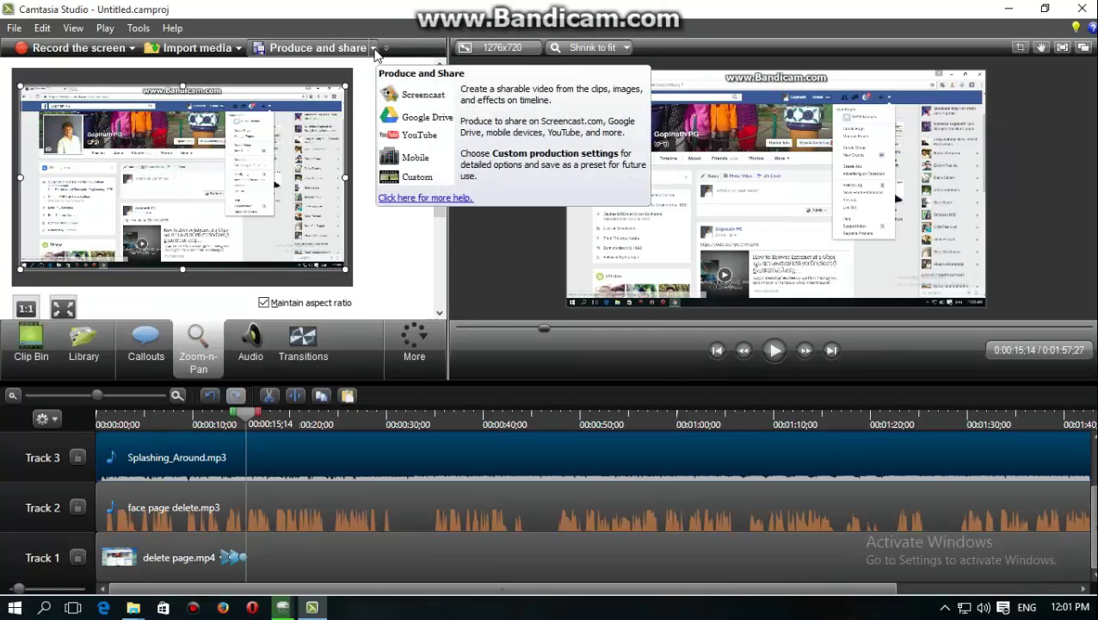
pyautogui.click(374, 49)
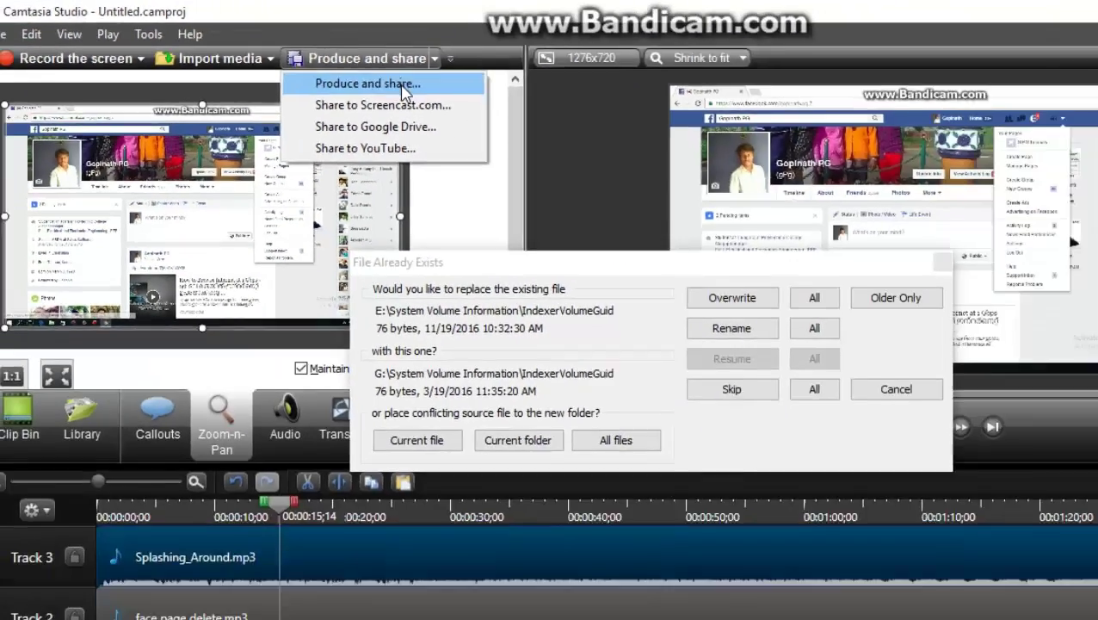
pyautogui.click(668, 189)
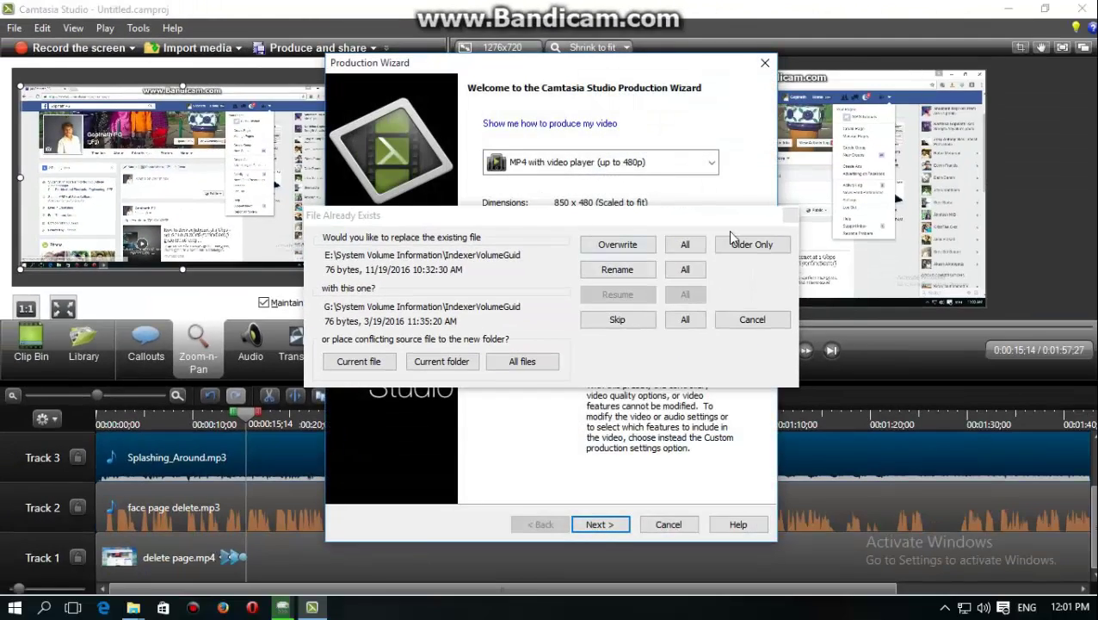
pyautogui.click(685, 271)
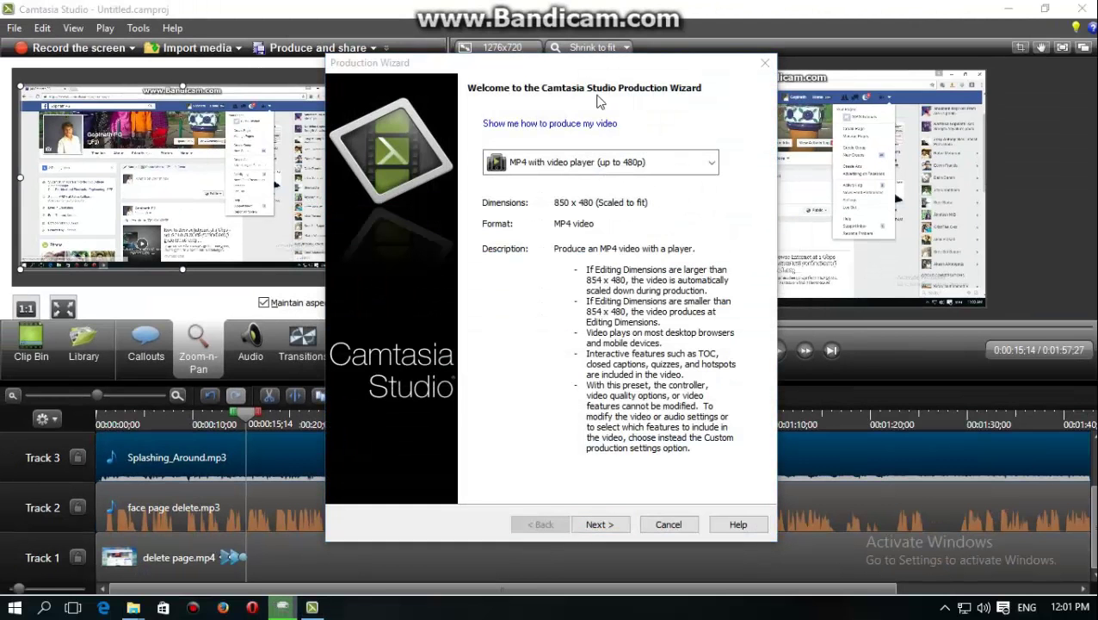
# - Try the MP4 with video player (up to 720p) production preset, proceed to the production name and folder settings, and cancel the wizard
pyautogui.click(633, 170)
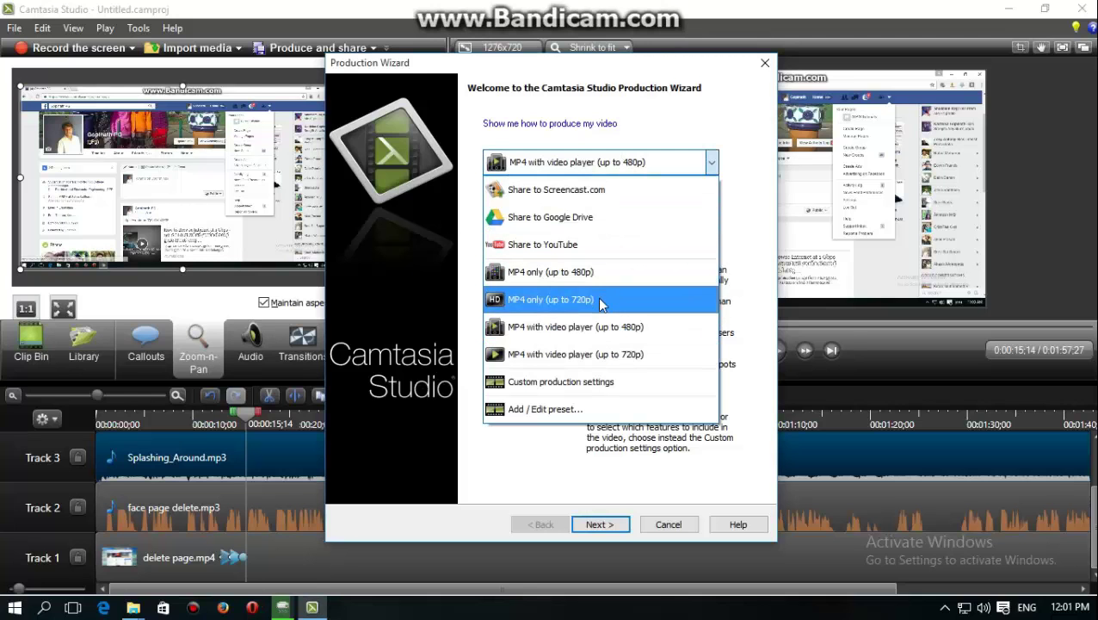
pyautogui.click(598, 361)
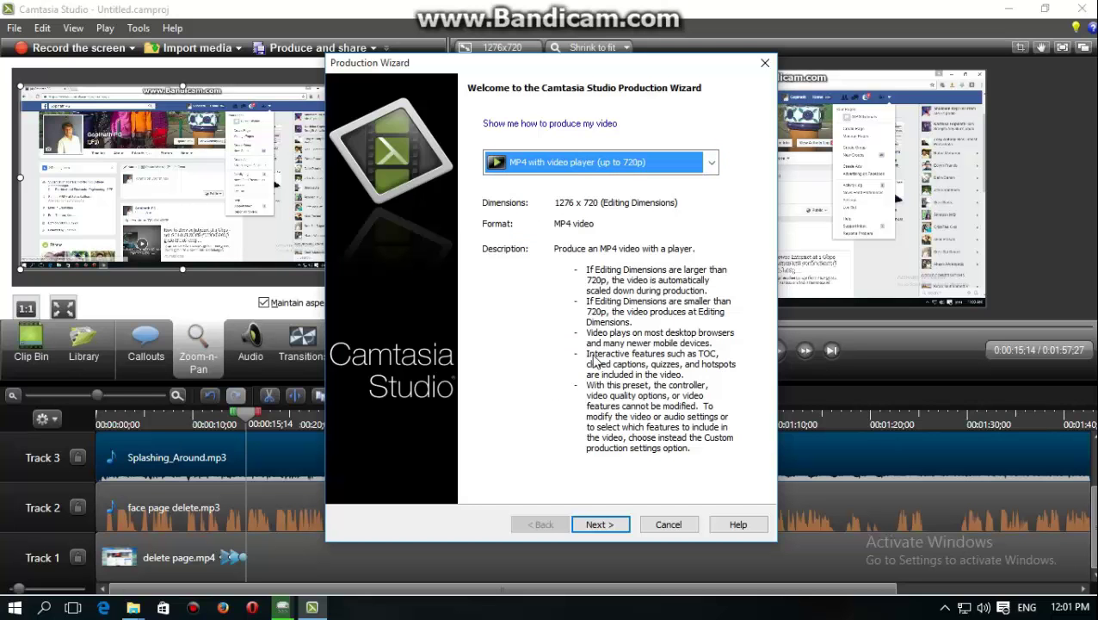
pyautogui.click(616, 525)
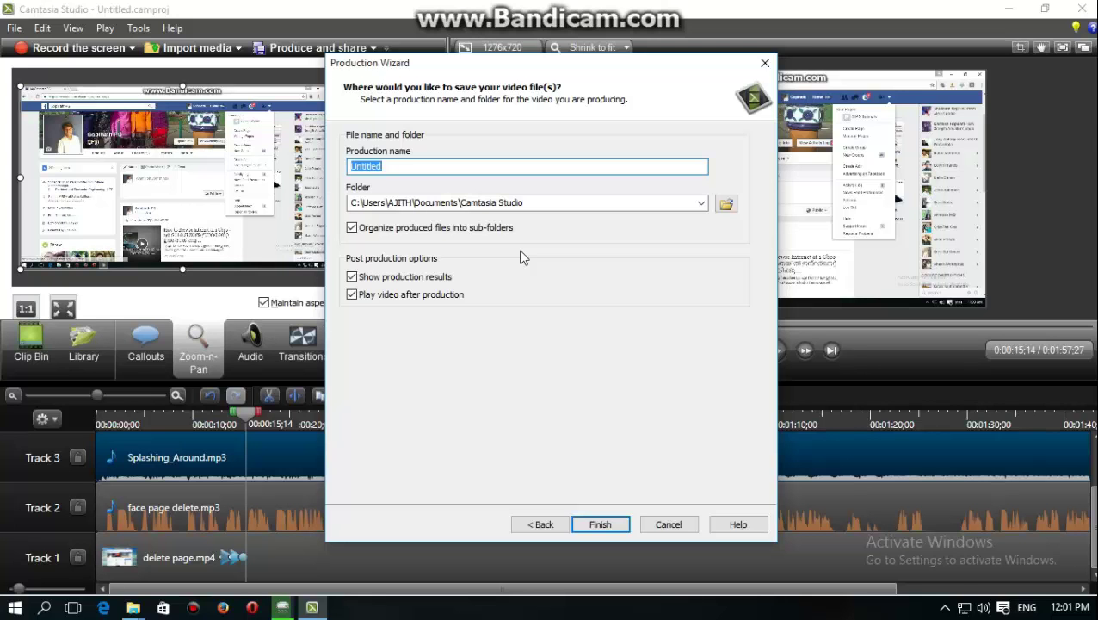
pyautogui.click(605, 524)
pyautogui.click(680, 492)
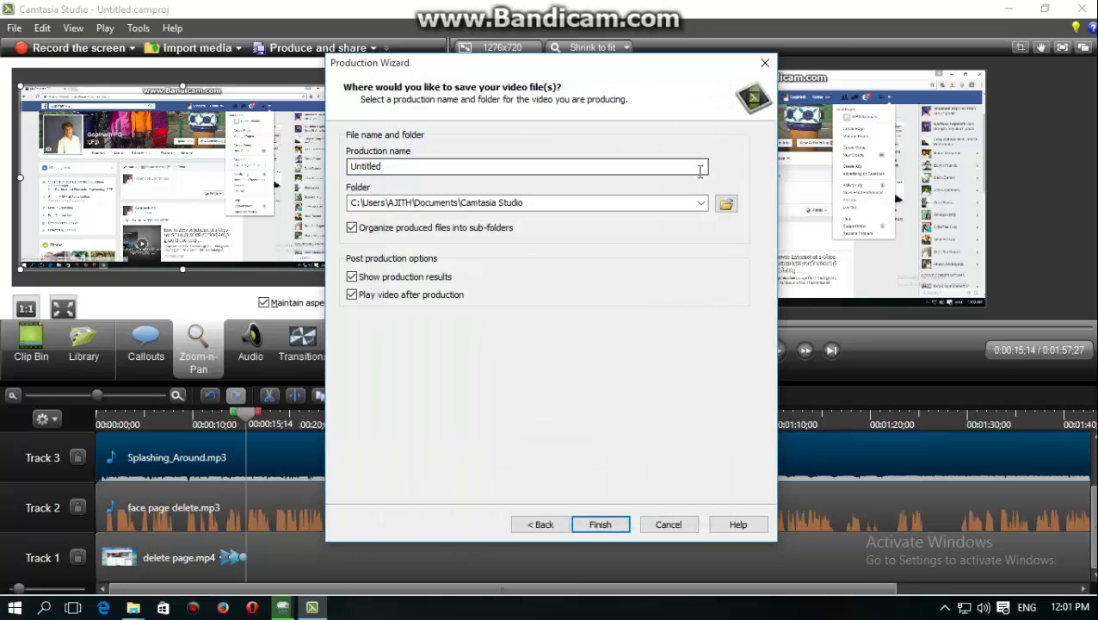
pyautogui.click(679, 524)
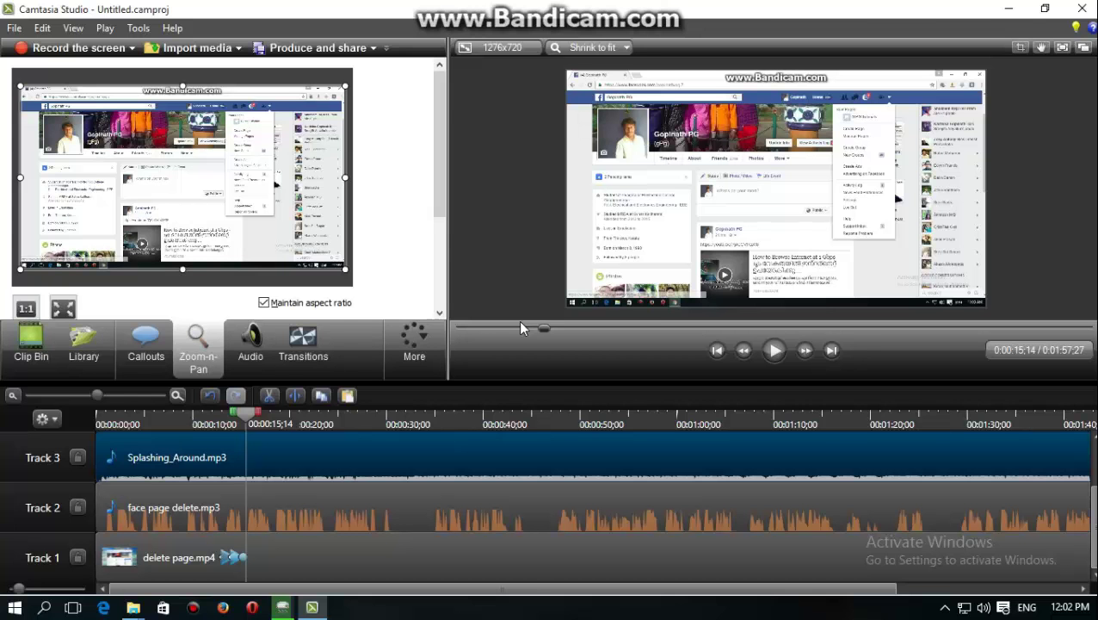
# - Restore the maximized Camtasia Studio window to its smaller size
pyautogui.click(1031, 14)
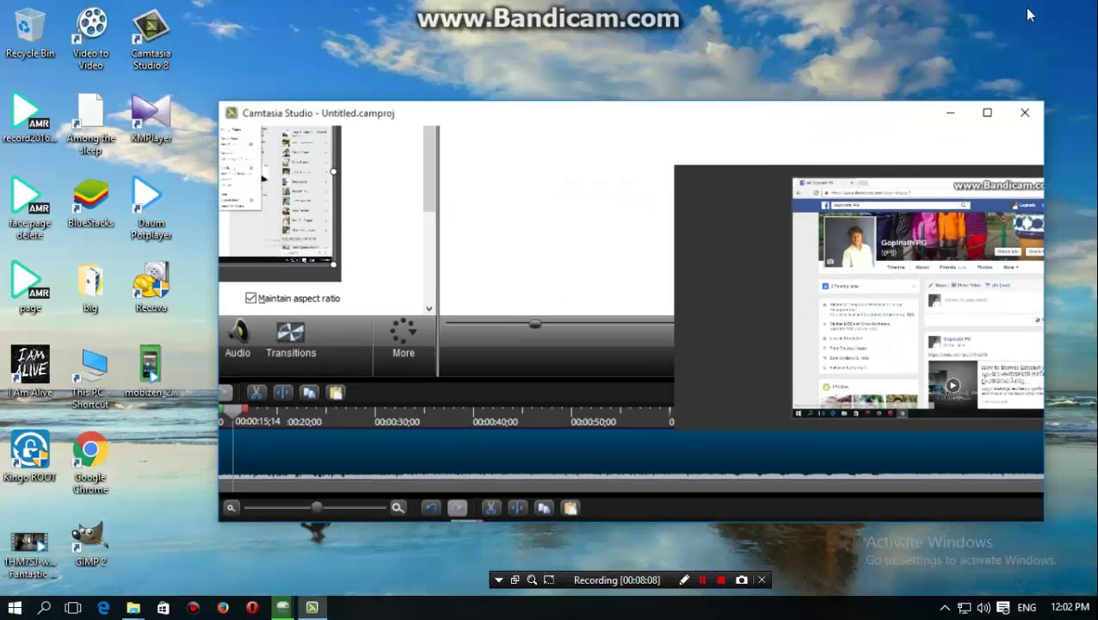